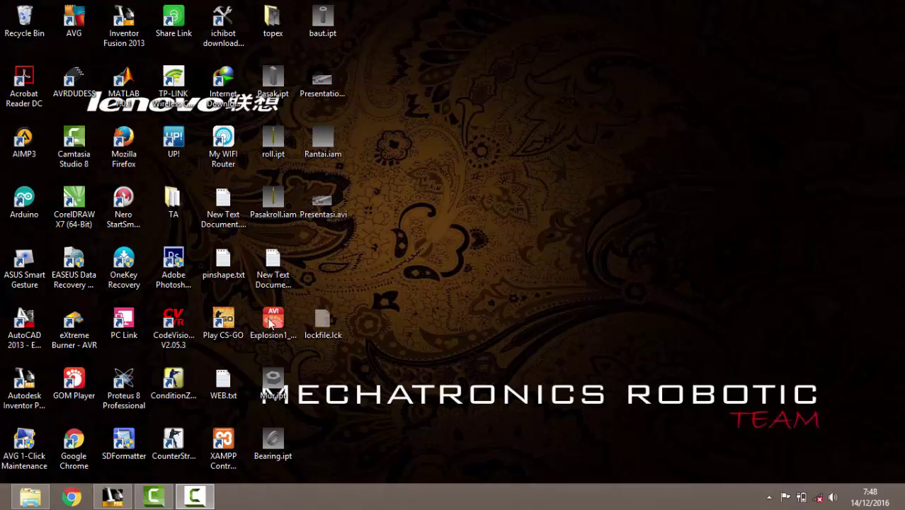
- Launch Autodesk Inventor Professional 2013 from the taskbar
click(112, 496)
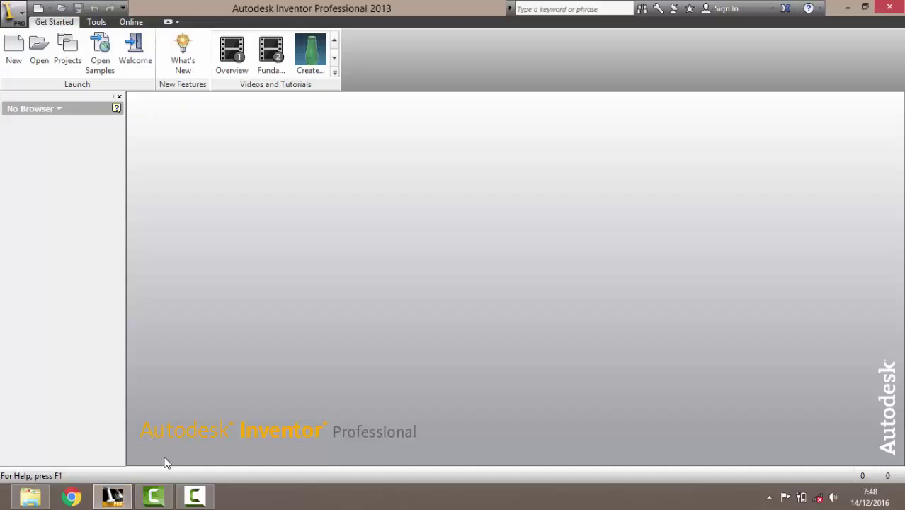
- Create a new assembly from the Metric Standard (mm).iam template
click(39, 8)
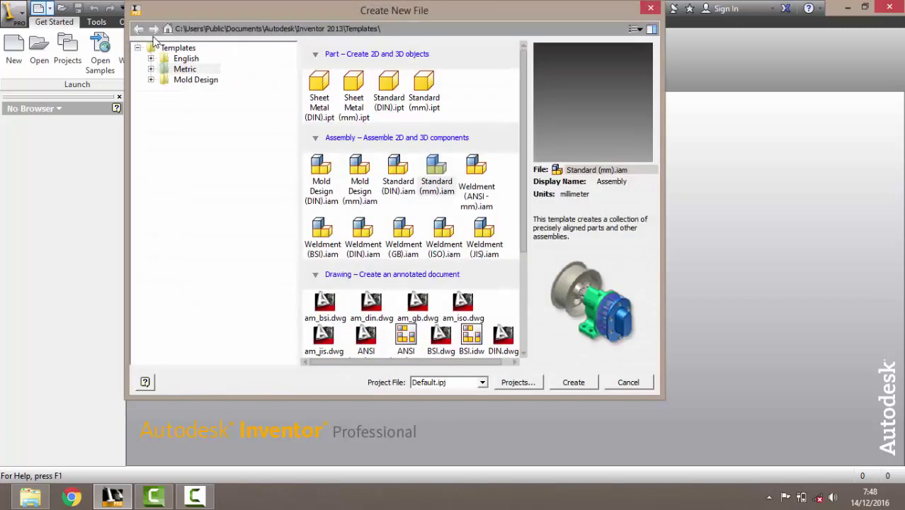
click(183, 166)
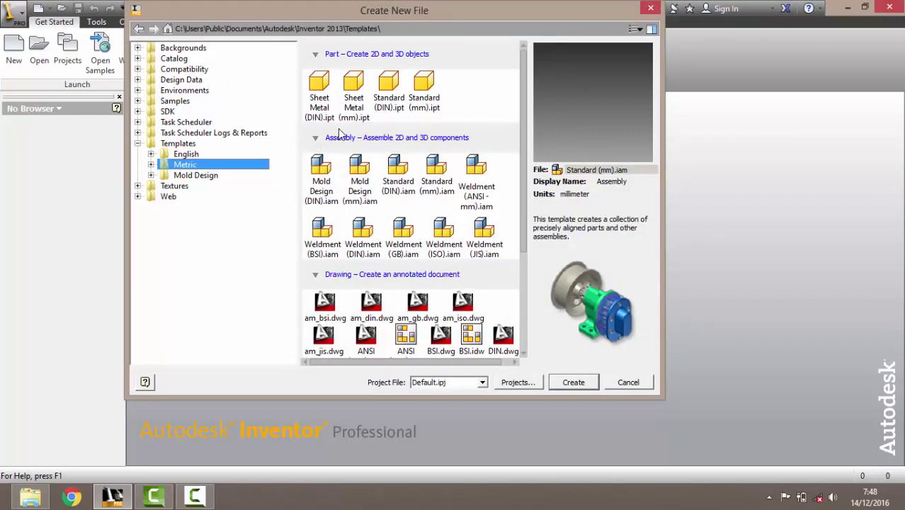
click(432, 179)
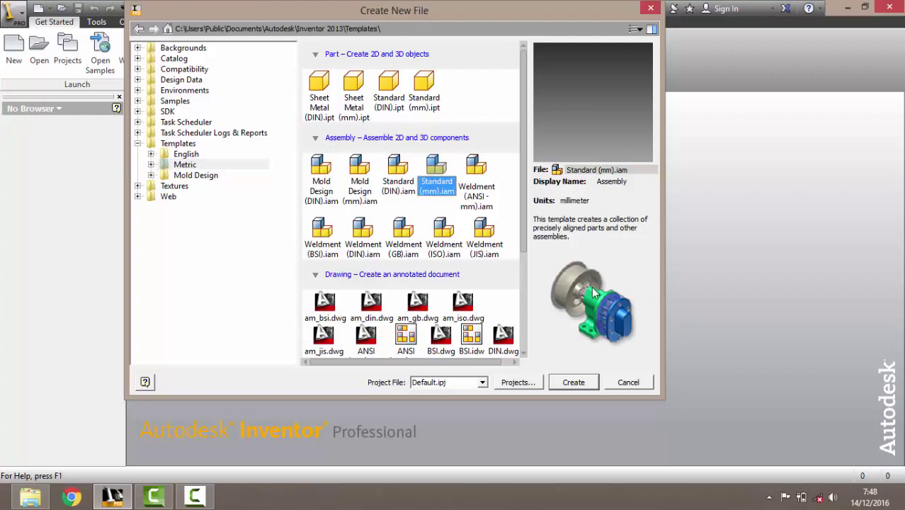
click(572, 383)
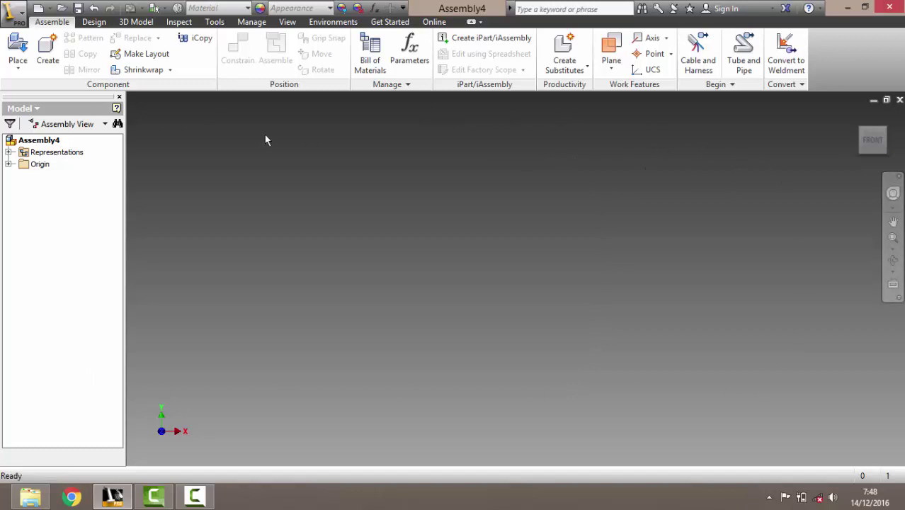
- Start the Spur Gear generator from the Design tab's gear tools
click(86, 24)
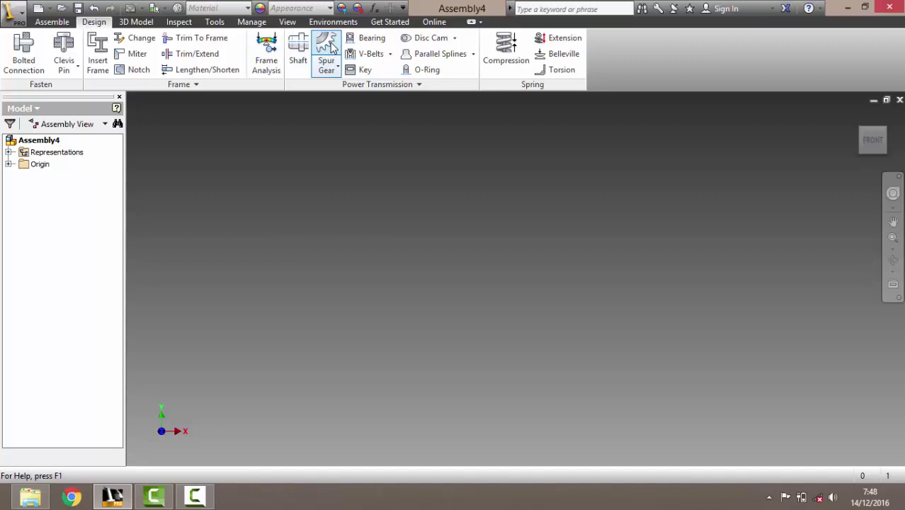
click(330, 66)
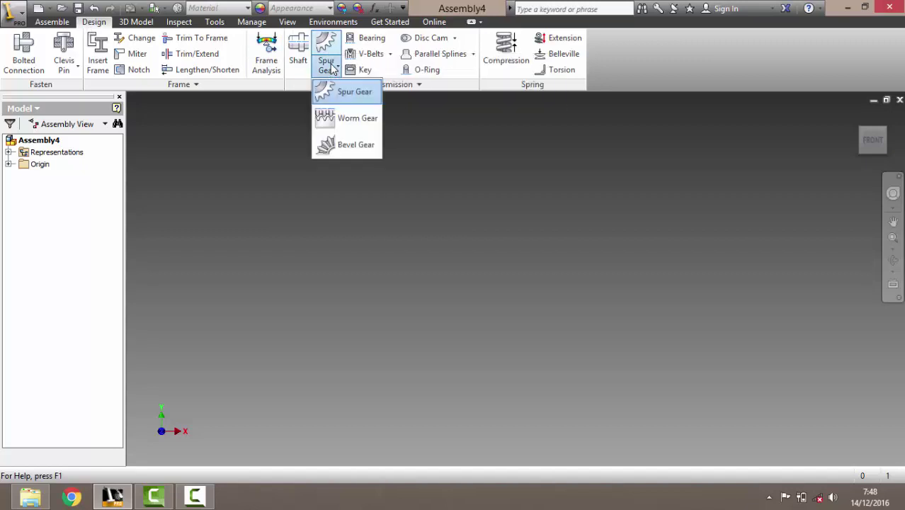
click(352, 99)
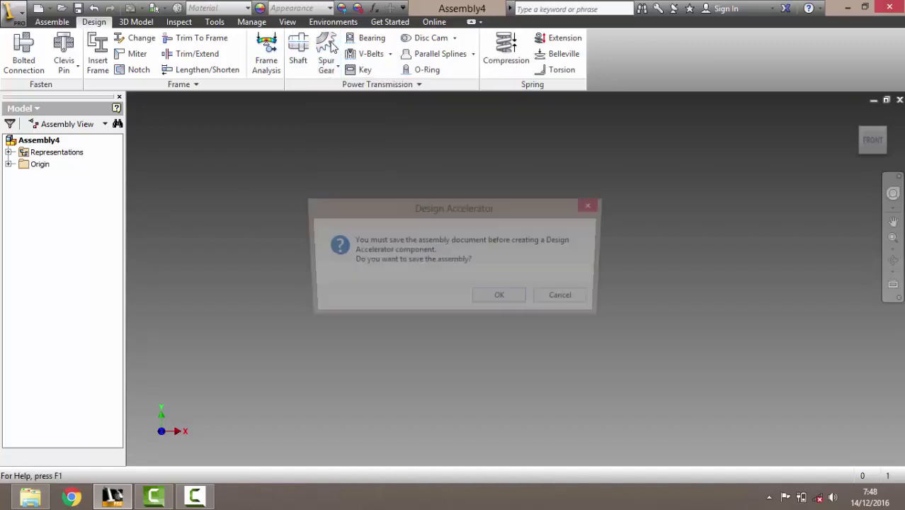
- Save the assembly to the Desktop as Gear.iam
click(498, 300)
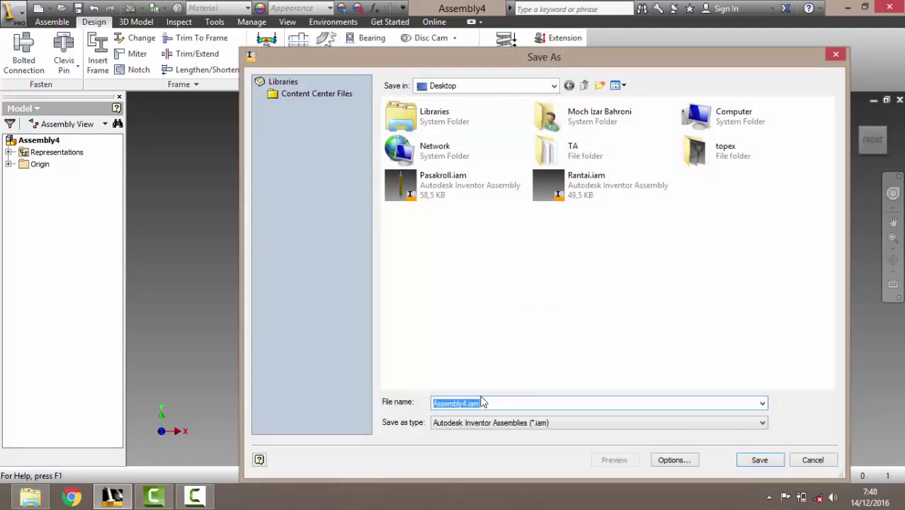
click(528, 401)
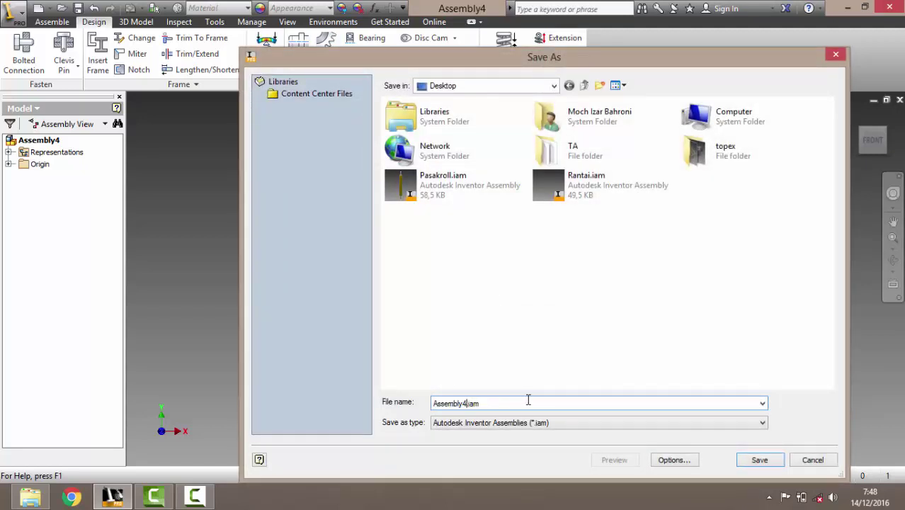
key(shift+Home)
text(Gea)
click(778, 461)
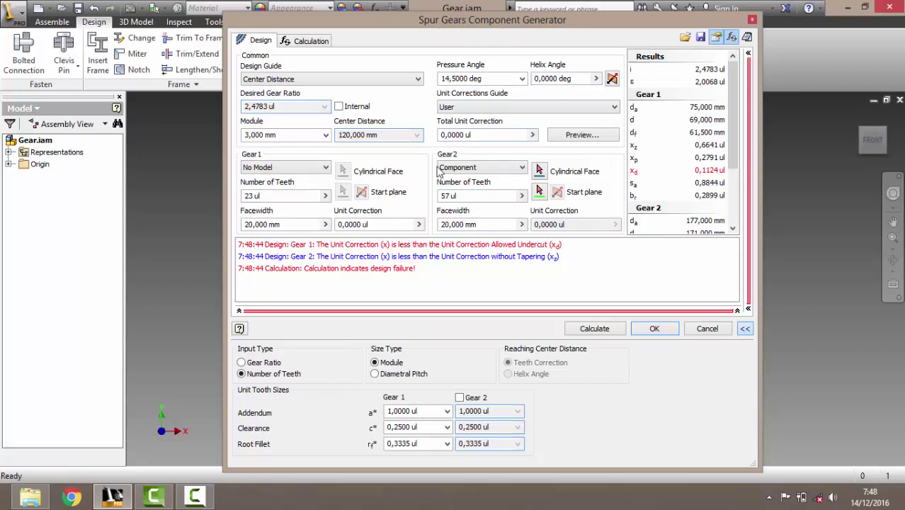
- Generate only Gear 1 (23 teeth, module 3 mm) as a component, leaving Gear 2 as No Model
click(320, 168)
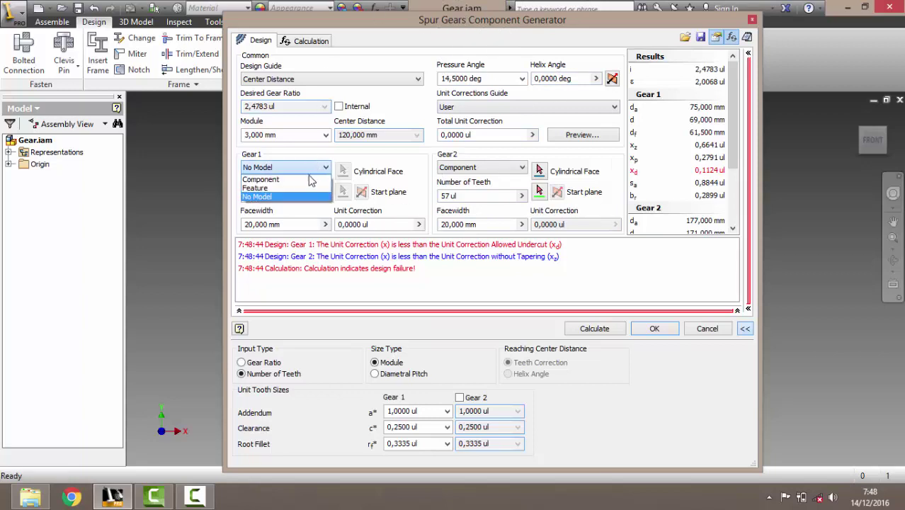
click(273, 180)
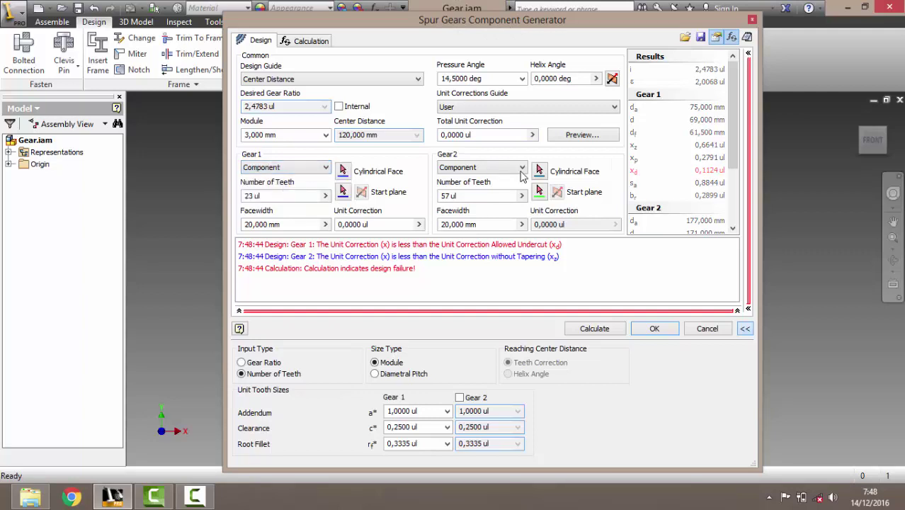
click(480, 168)
click(475, 195)
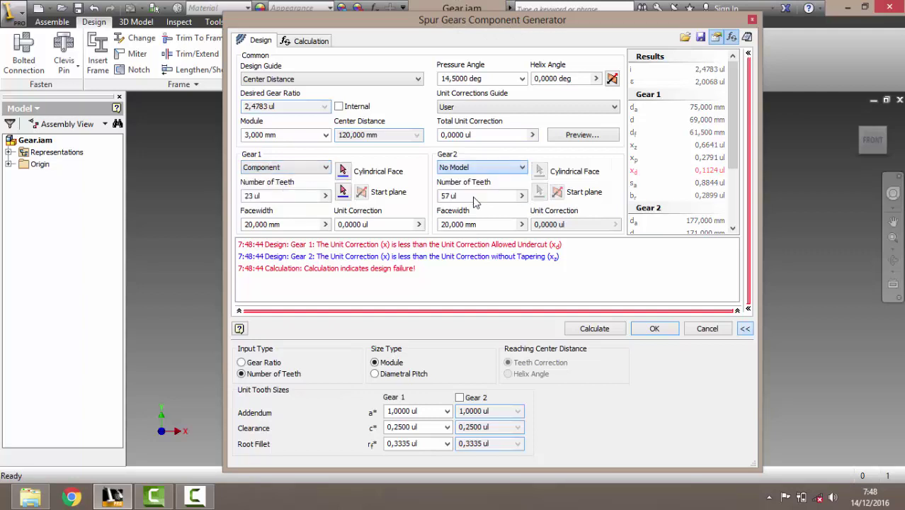
click(653, 328)
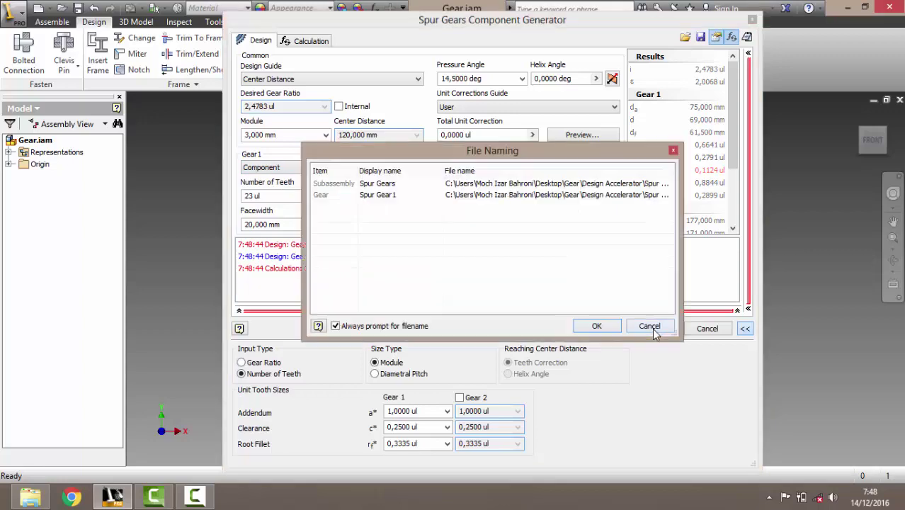
click(597, 326)
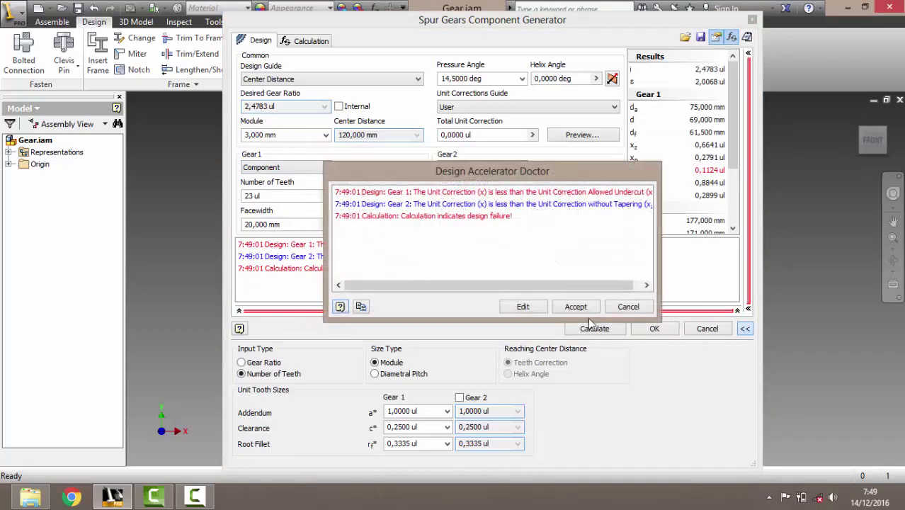
click(576, 308)
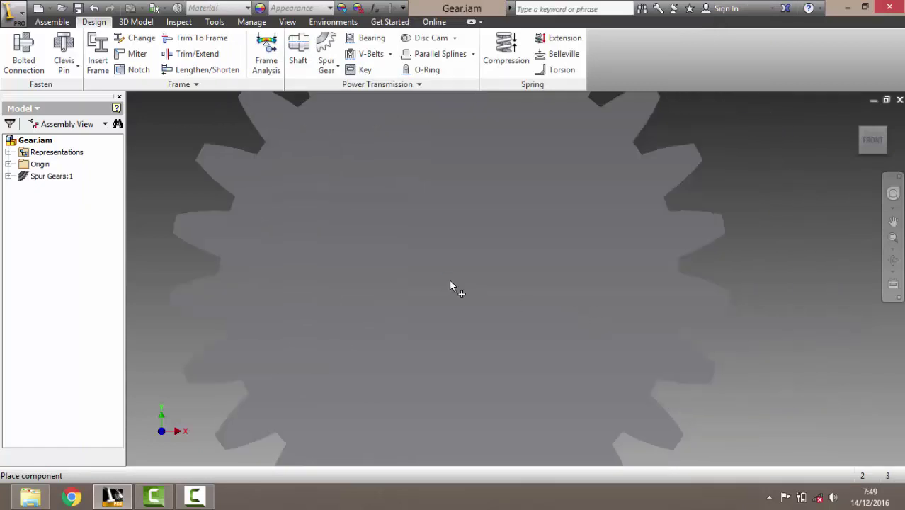
- Place the 23-tooth gear in Gear.iam and relaunch the Spur Gear generator
scroll(496, 276, down, 3)
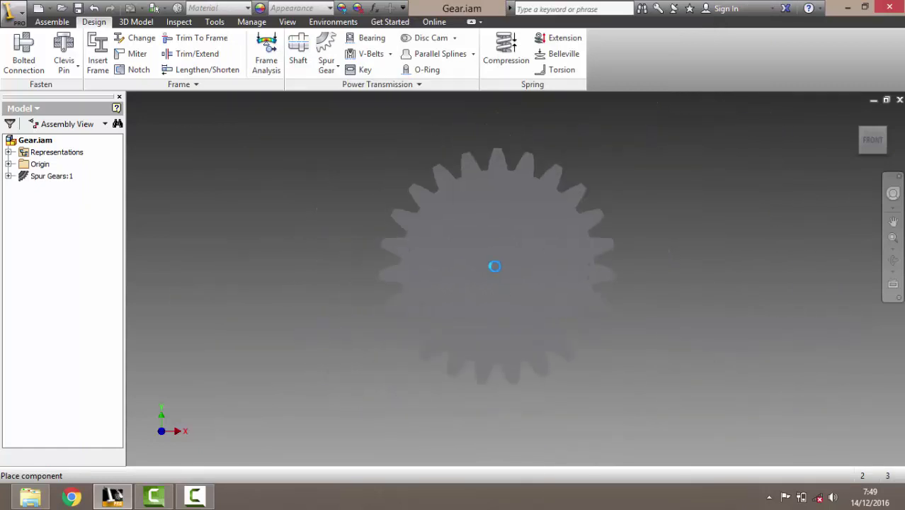
click(491, 271)
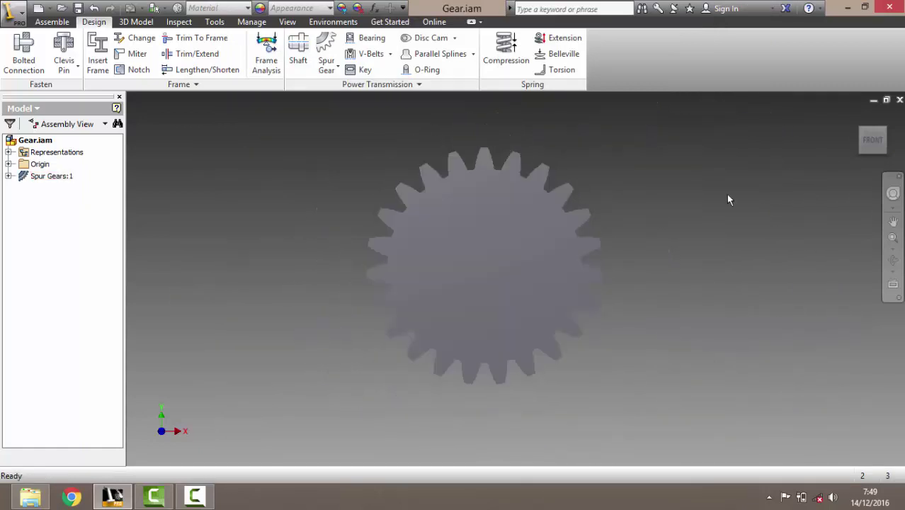
drag(869, 145, 856, 154)
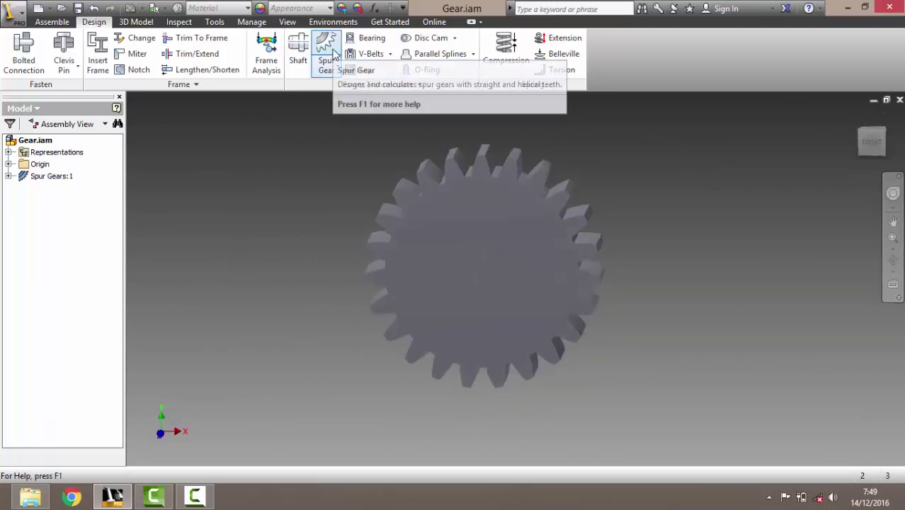
click(334, 57)
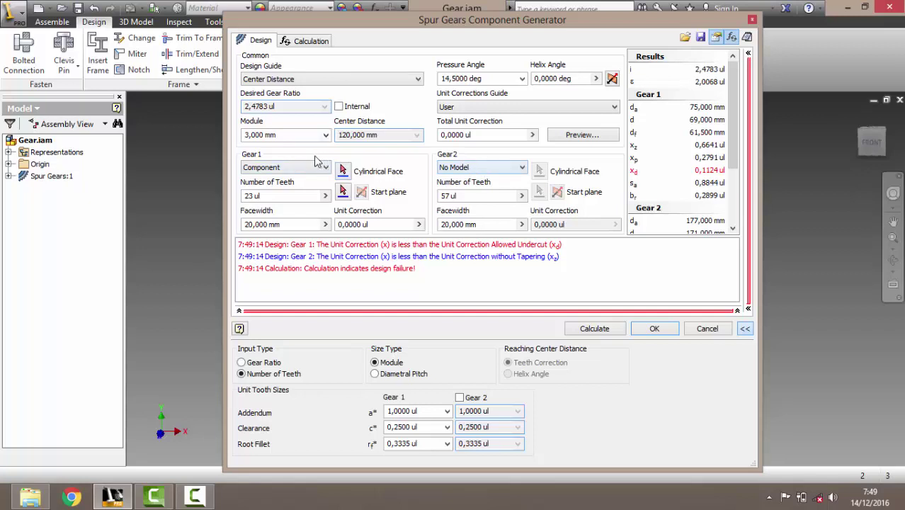
- Generate only Gear 2 (57 teeth) as a component at 120 mm center distance, Gear 1 set to No Model
click(272, 168)
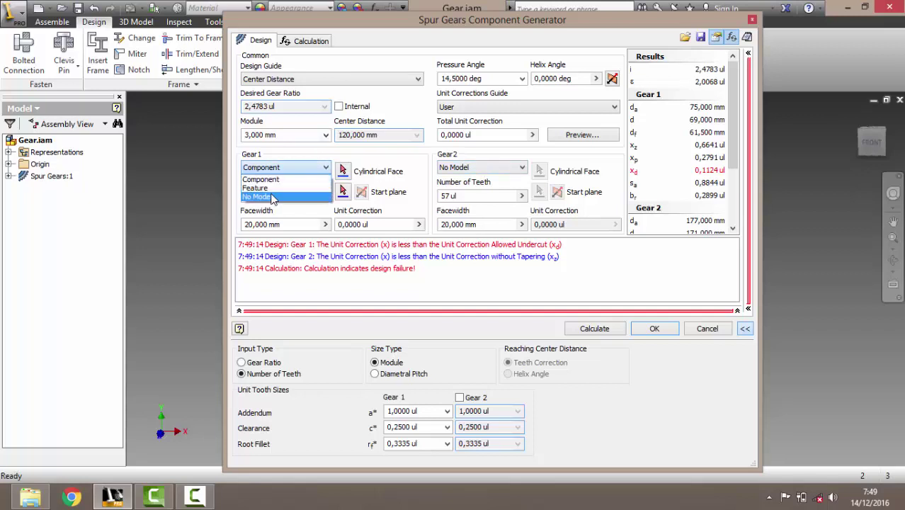
click(272, 197)
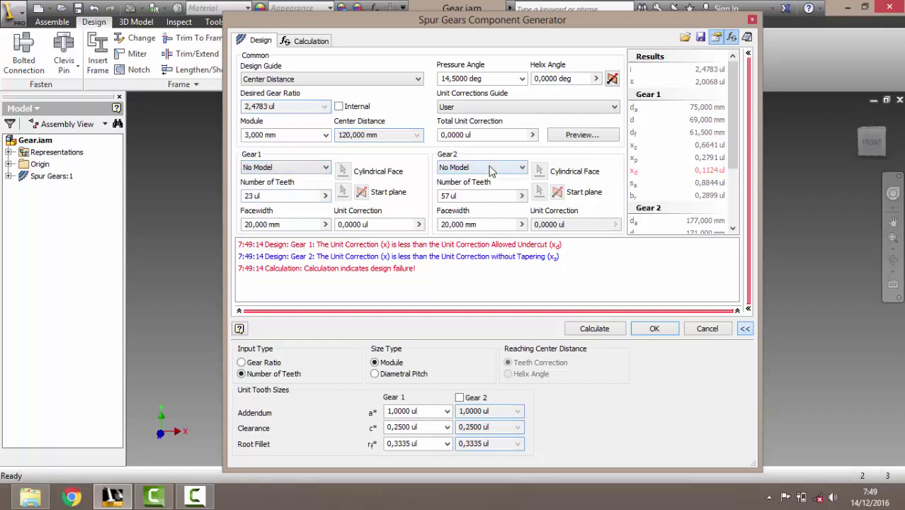
click(490, 170)
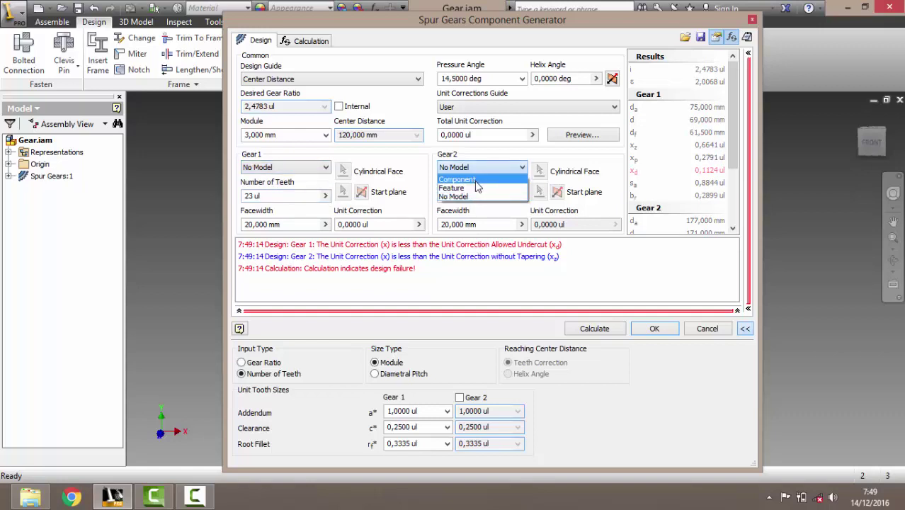
click(476, 181)
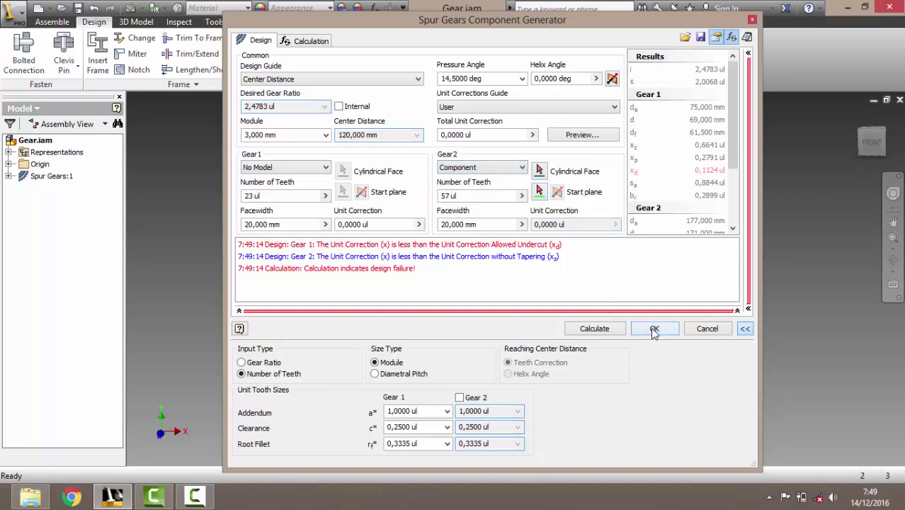
click(339, 136)
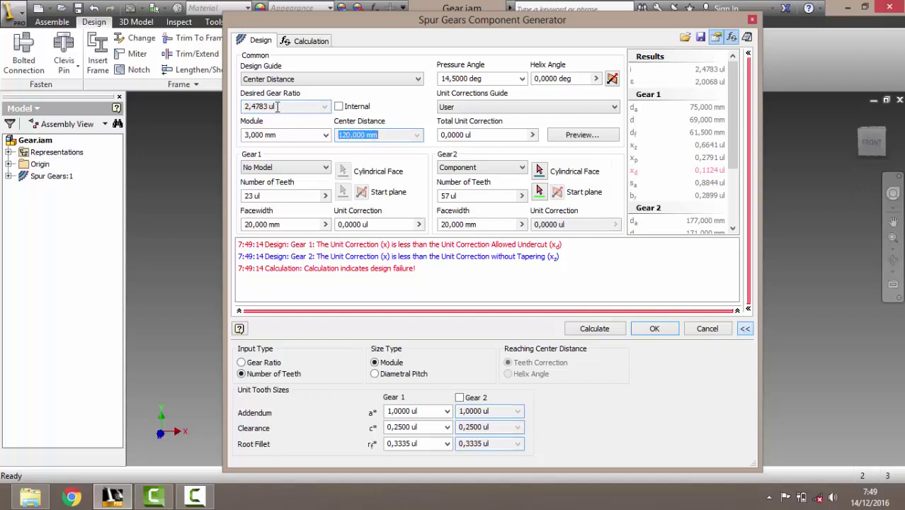
mouse_move(282, 106)
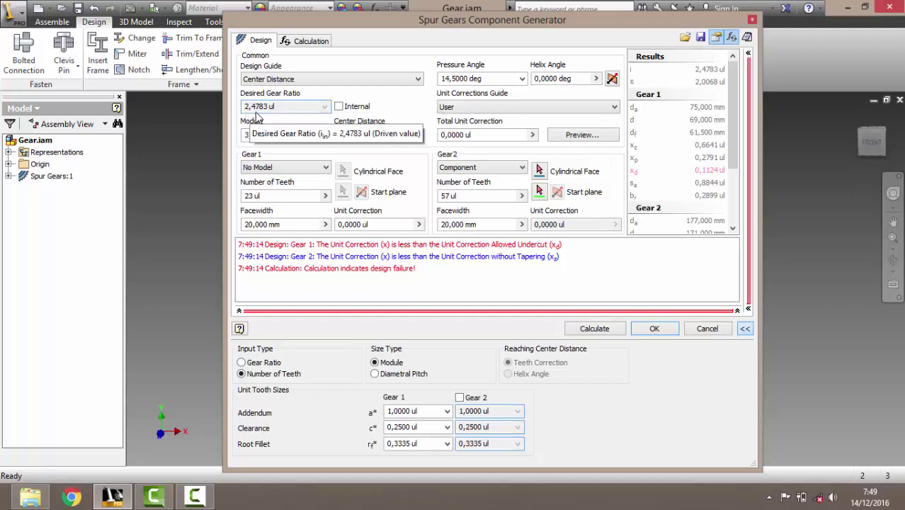
click(261, 107)
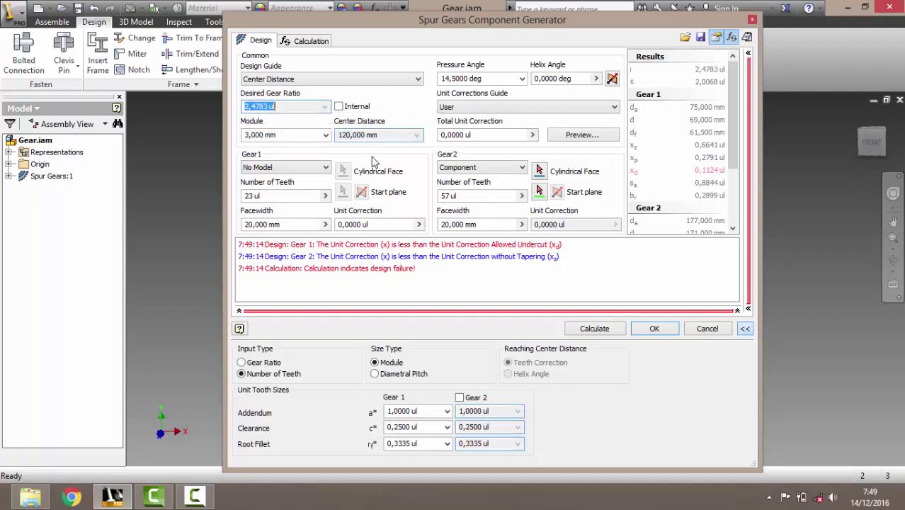
click(655, 328)
click(597, 326)
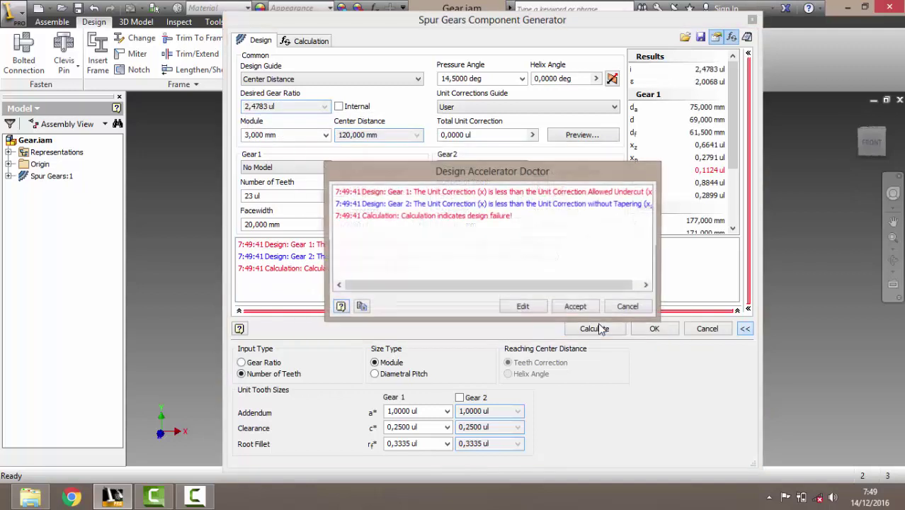
click(575, 306)
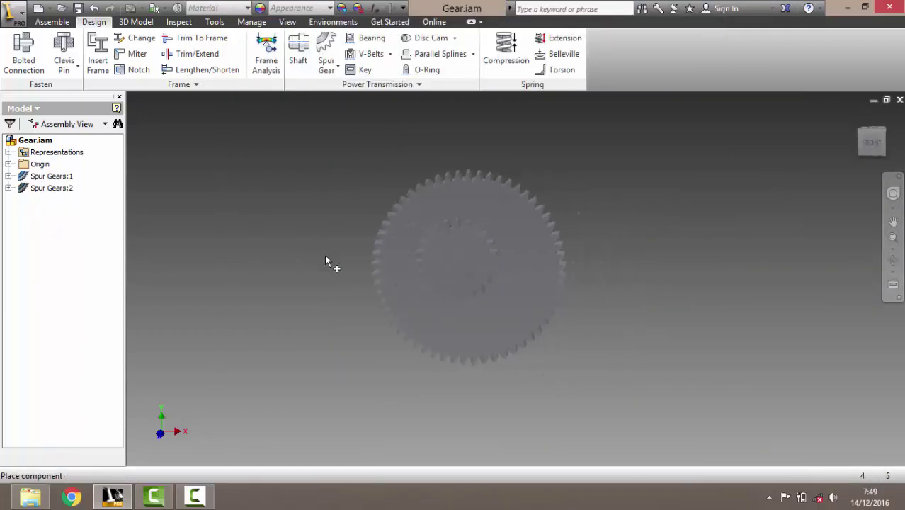
- Place the 57-tooth gear and drag it left, away from the small gear
click(328, 252)
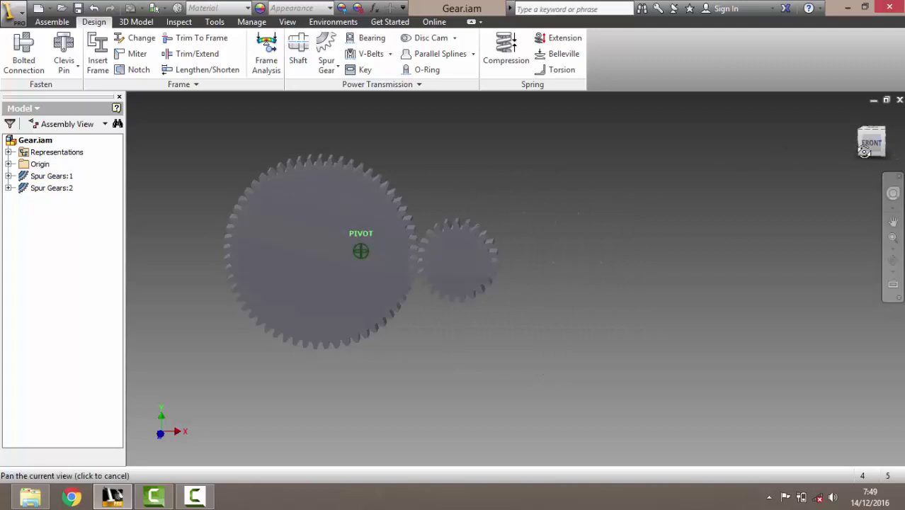
shift+middle_drag(359, 247, 358, 215)
mouse_move(358, 216)
mouse_down()
mouse_move(314, 228)
mouse_move(333, 231)
mouse_up()
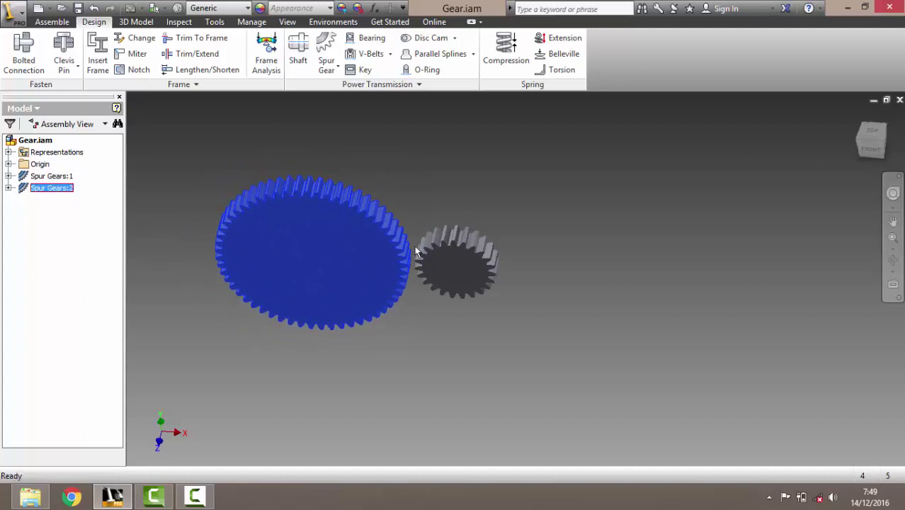
click(494, 253)
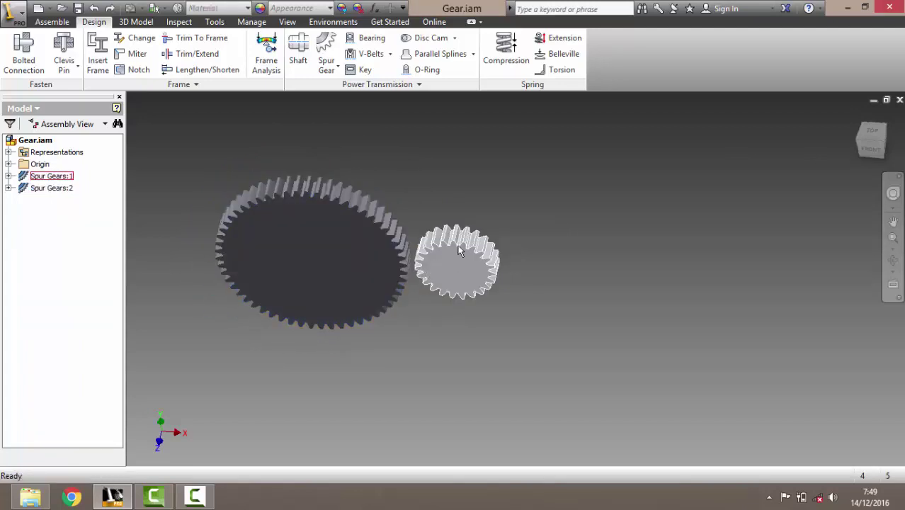
drag(470, 259, 481, 266)
click(592, 265)
- Unground the small gear and reposition both gears side by side
right_click(459, 272)
mouse_move(410, 342)
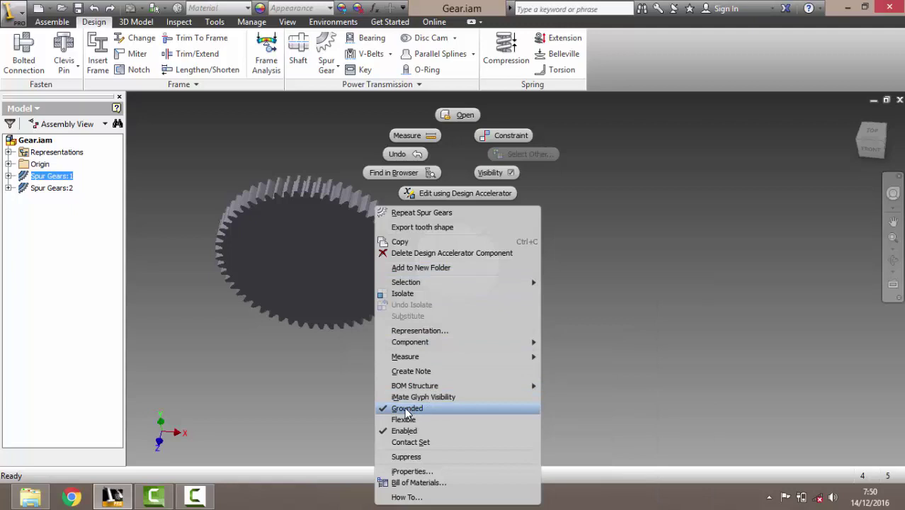
click(407, 408)
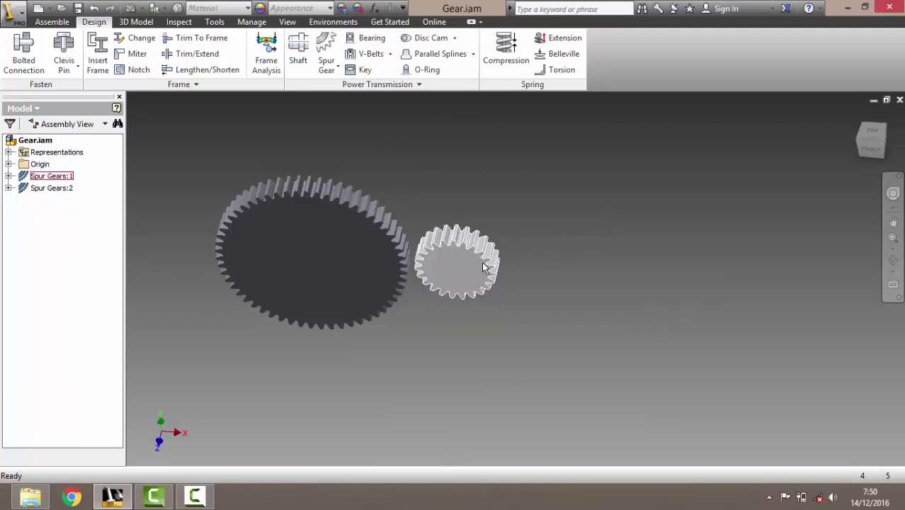
drag(487, 263, 533, 283)
click(330, 257)
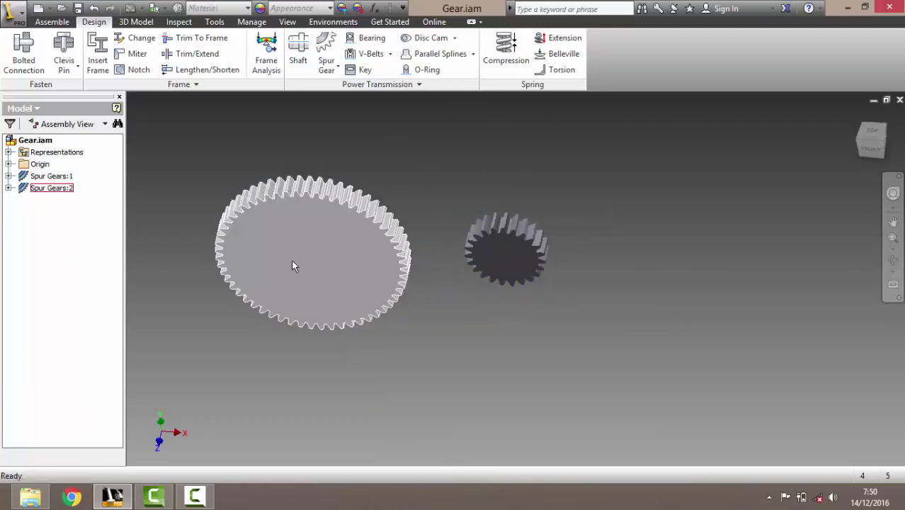
mouse_move(291, 259)
mouse_down()
mouse_move(370, 227)
mouse_move(347, 192)
mouse_up()
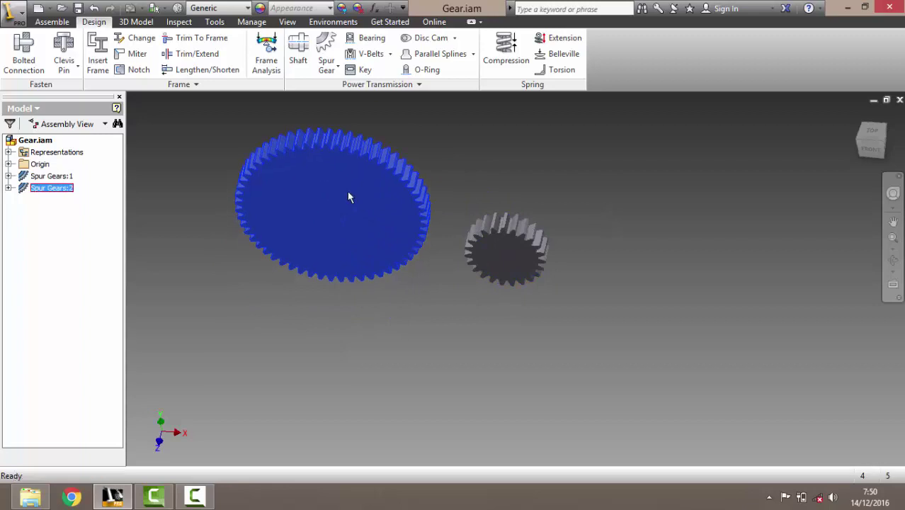
click(573, 277)
- Start a Constrain command and expand the Origin folders of both gears and the assembly
click(64, 22)
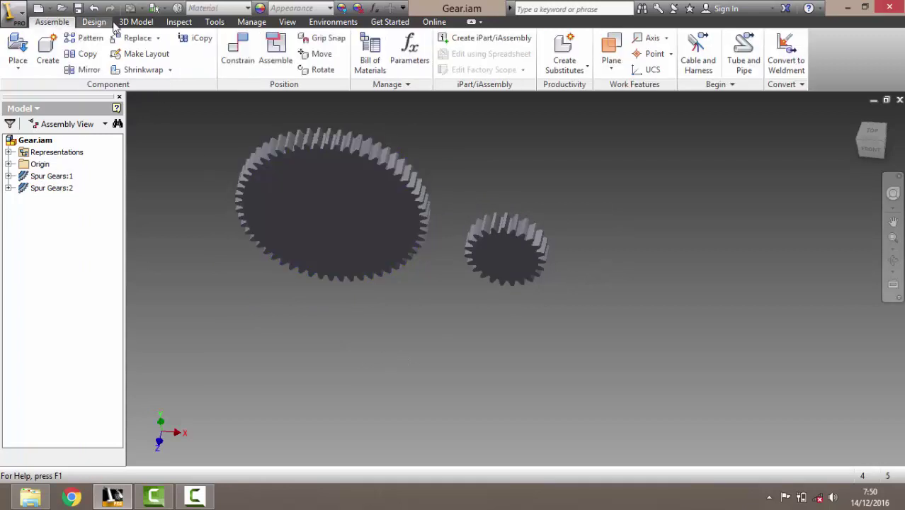
click(241, 60)
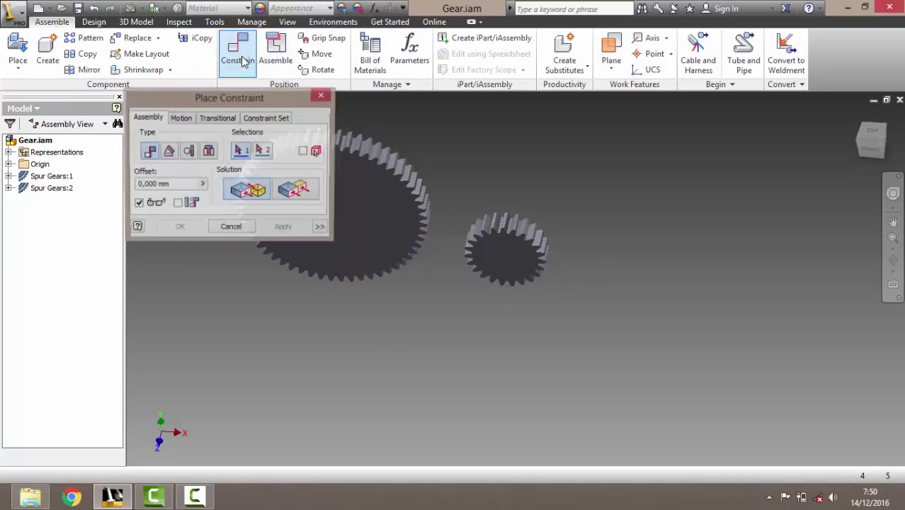
click(8, 175)
click(8, 223)
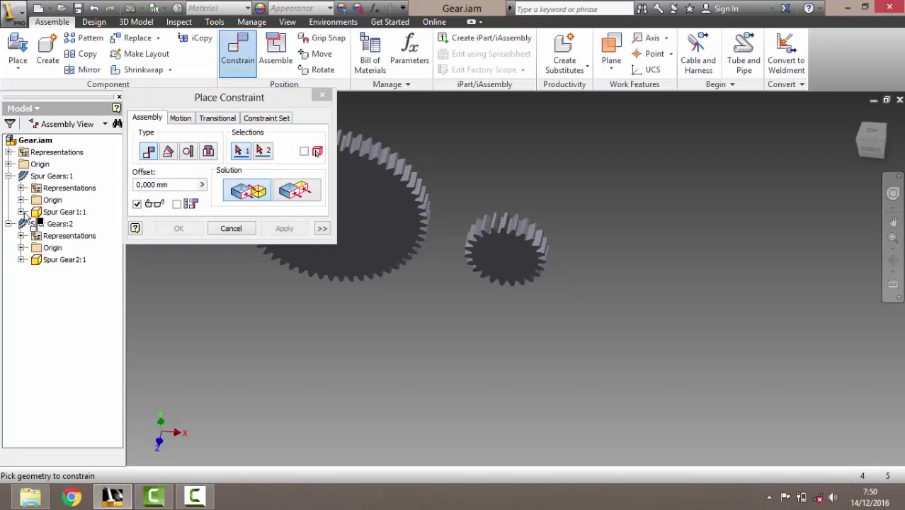
click(21, 200)
click(21, 332)
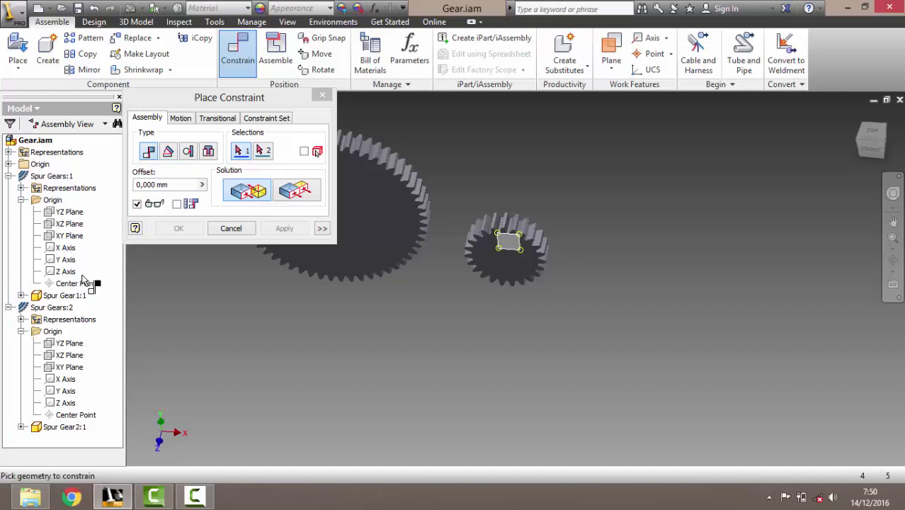
click(9, 164)
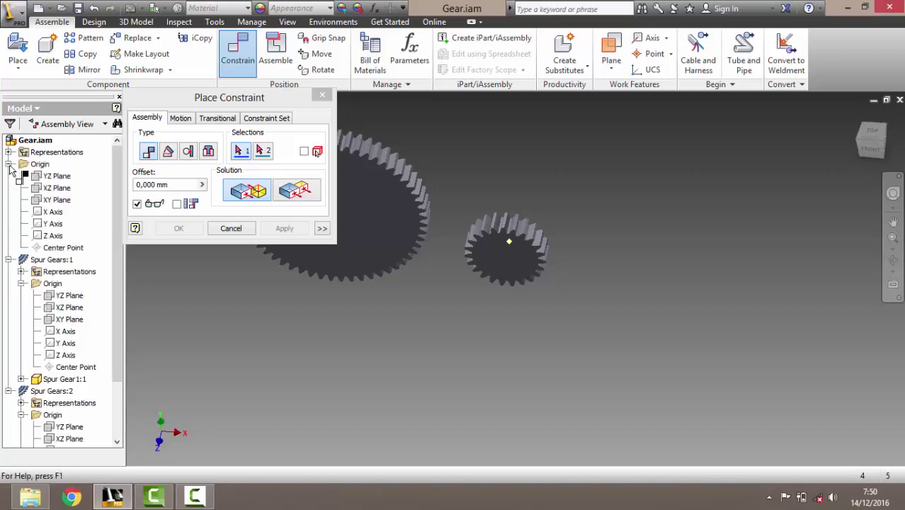
- Mate the small gear's Z Axis to an assembly origin axis, then drag the gears to test
click(65, 354)
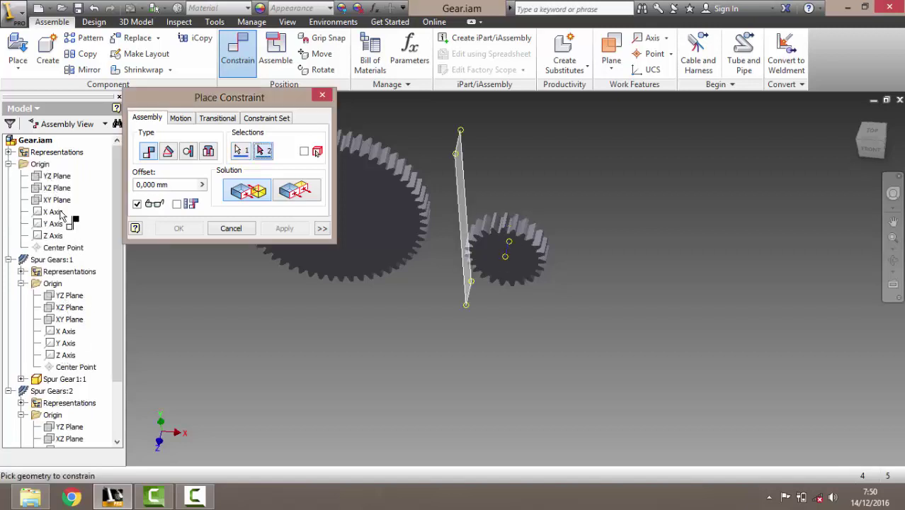
click(54, 236)
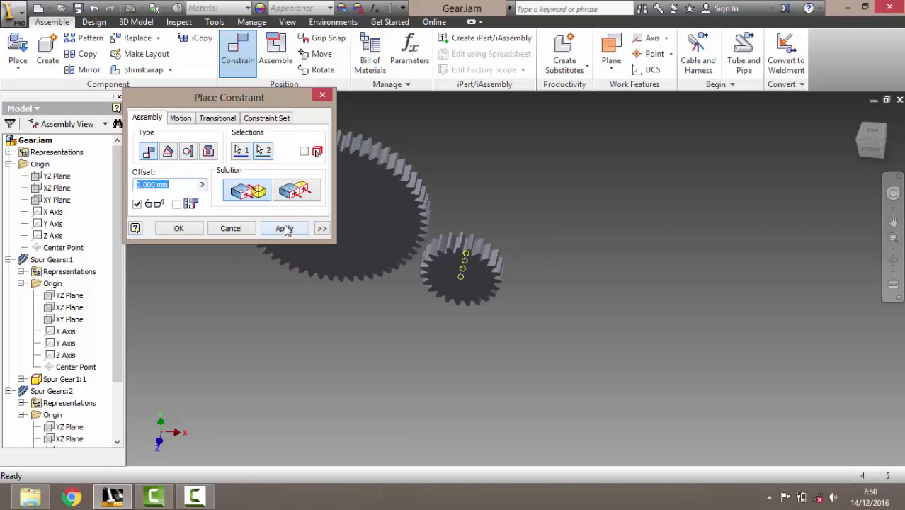
click(284, 229)
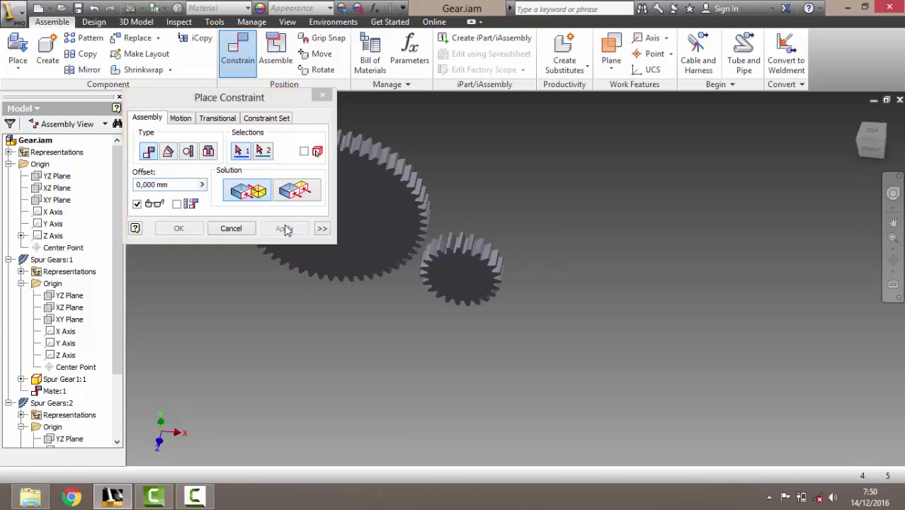
click(231, 228)
mouse_move(480, 283)
mouse_down()
mouse_move(512, 290)
mouse_move(507, 155)
mouse_move(492, 260)
mouse_move(485, 256)
mouse_up()
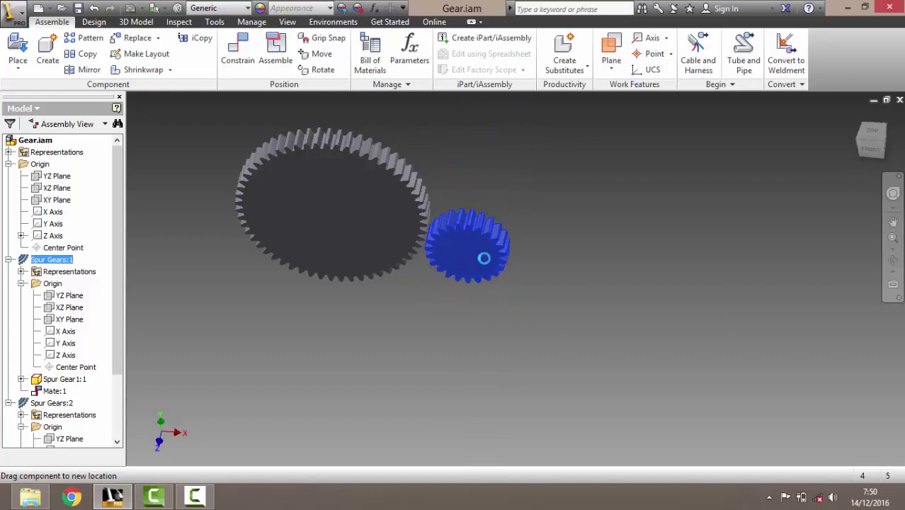
mouse_move(388, 230)
mouse_down()
mouse_move(370, 199)
mouse_move(339, 235)
mouse_move(347, 236)
mouse_up()
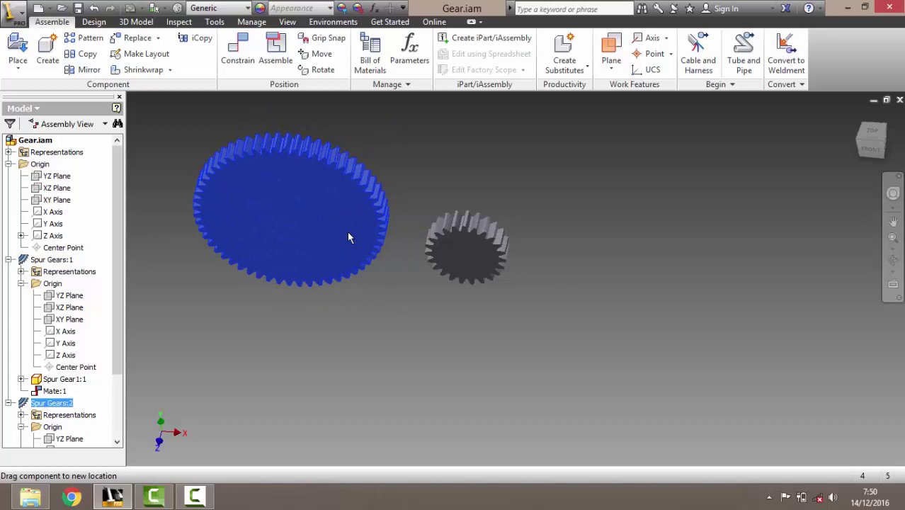
click(565, 190)
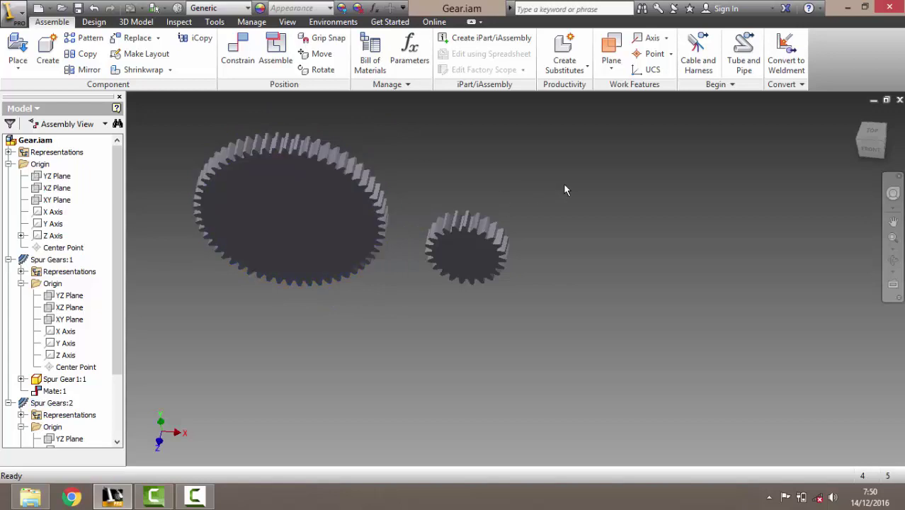
- Mate the small gear's axis to the large gear's Z Axis with a 120 mm offset, then drag to test
click(234, 53)
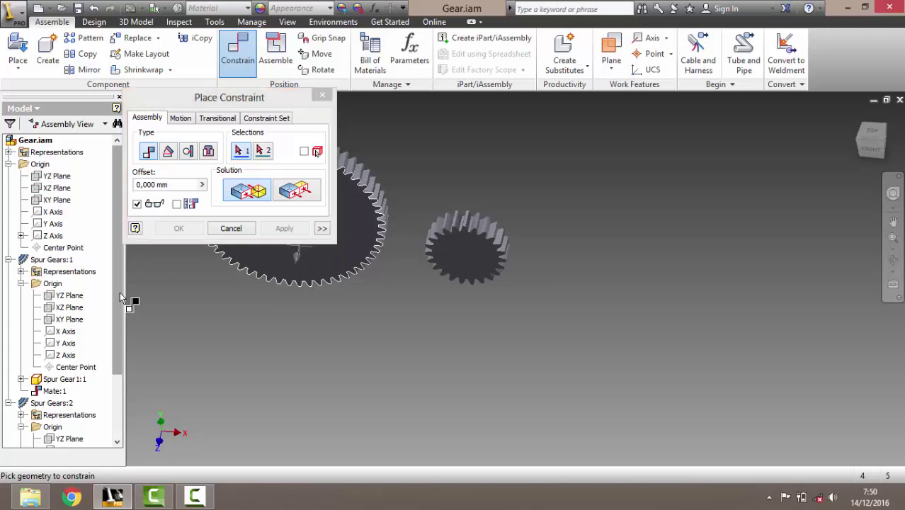
drag(119, 298, 119, 354)
click(70, 417)
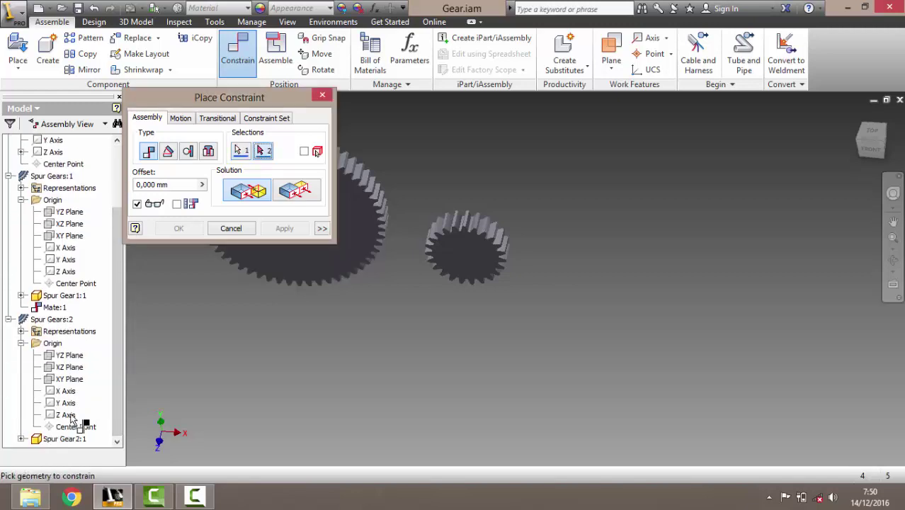
click(65, 271)
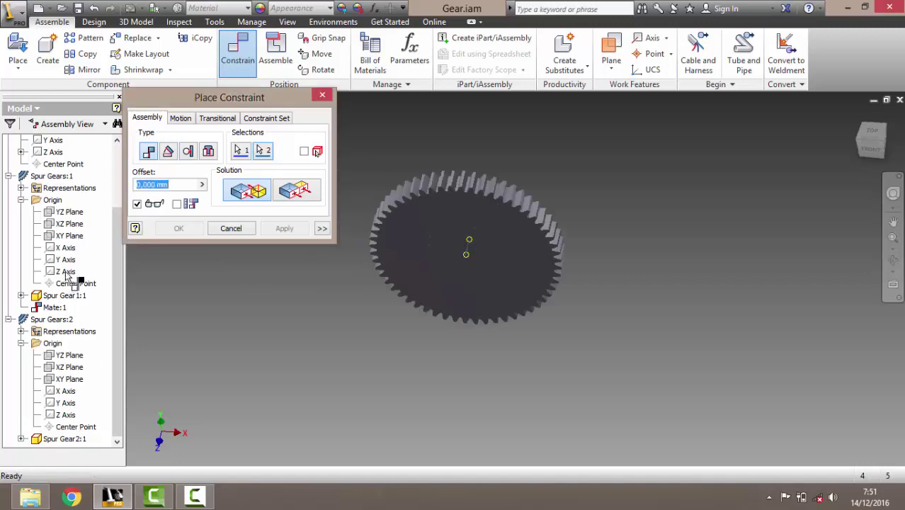
click(139, 185)
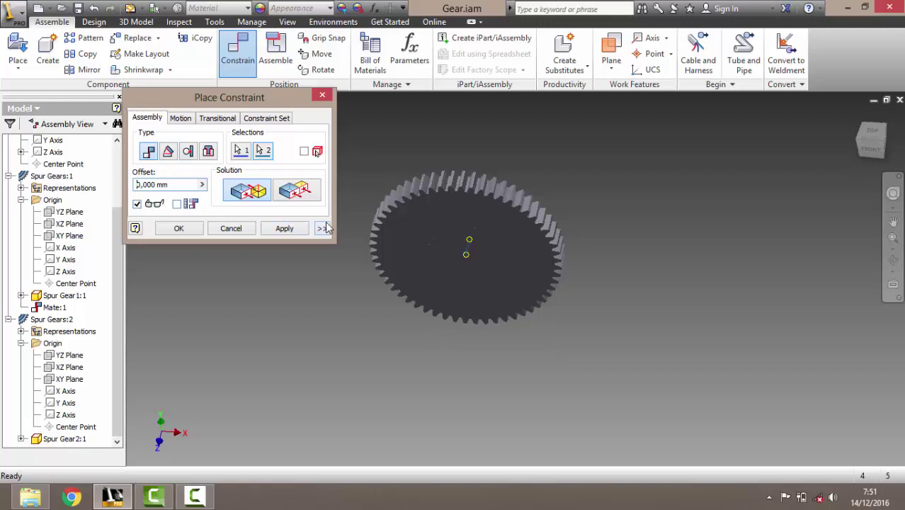
text(12)
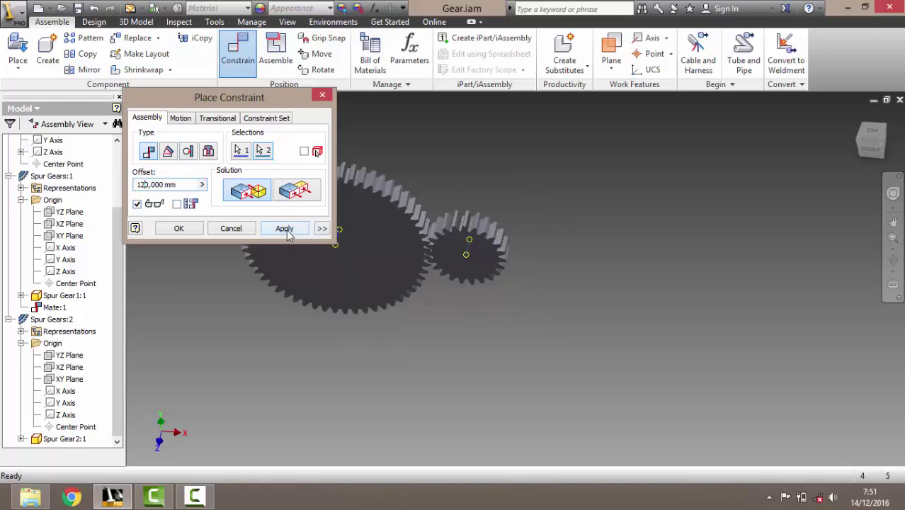
click(288, 234)
click(244, 231)
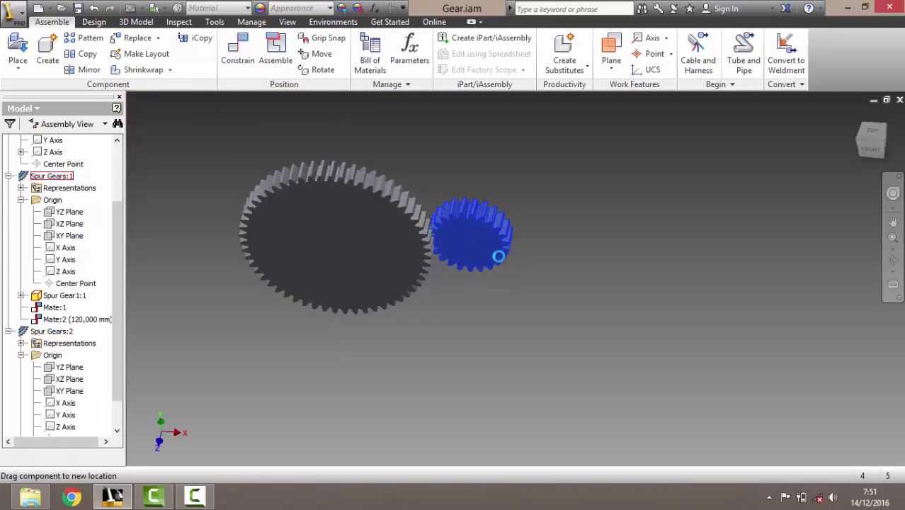
mouse_move(347, 230)
mouse_down()
mouse_move(355, 202)
mouse_move(385, 261)
mouse_up()
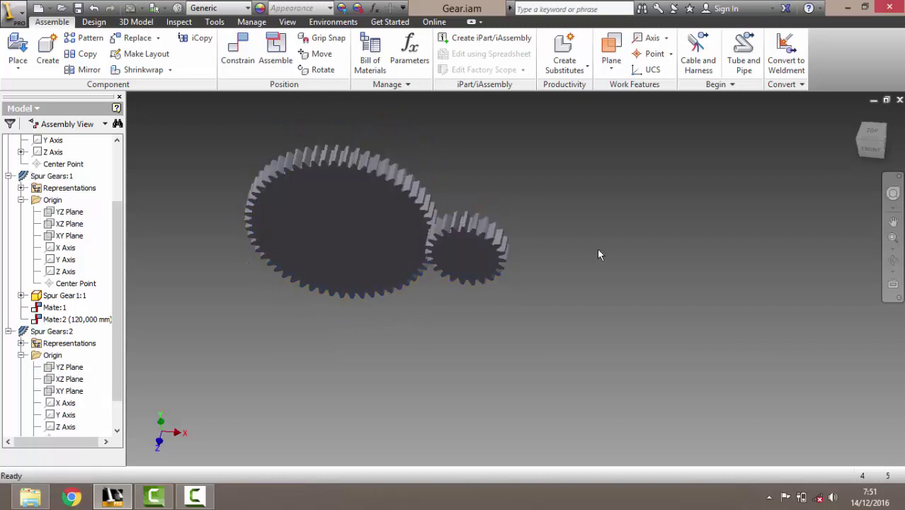
click(237, 50)
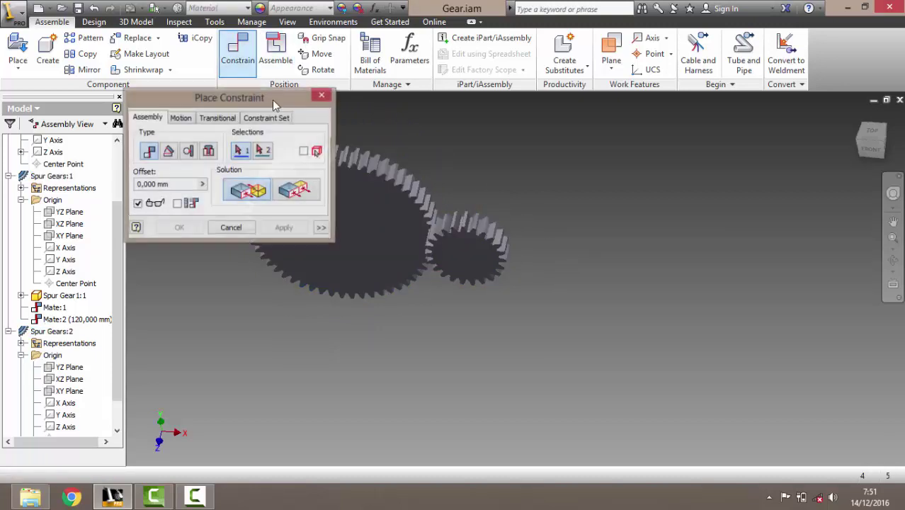
click(295, 190)
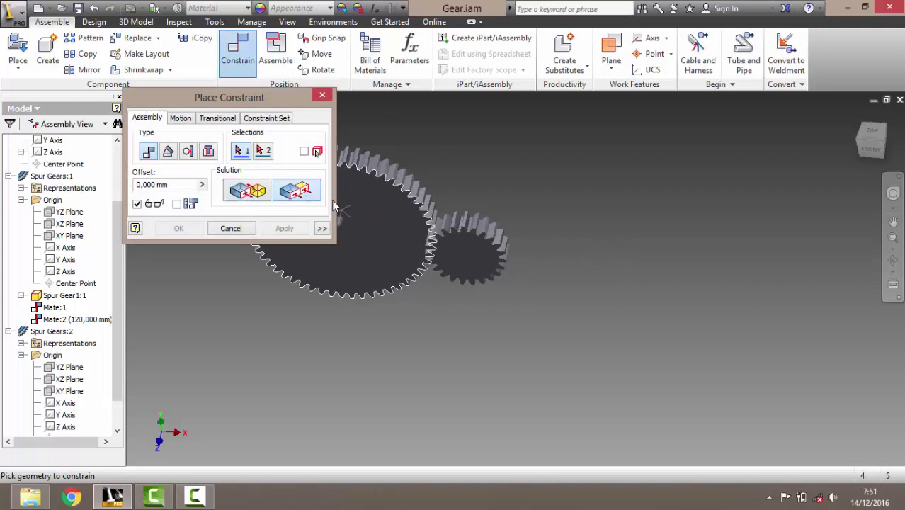
click(366, 245)
click(462, 259)
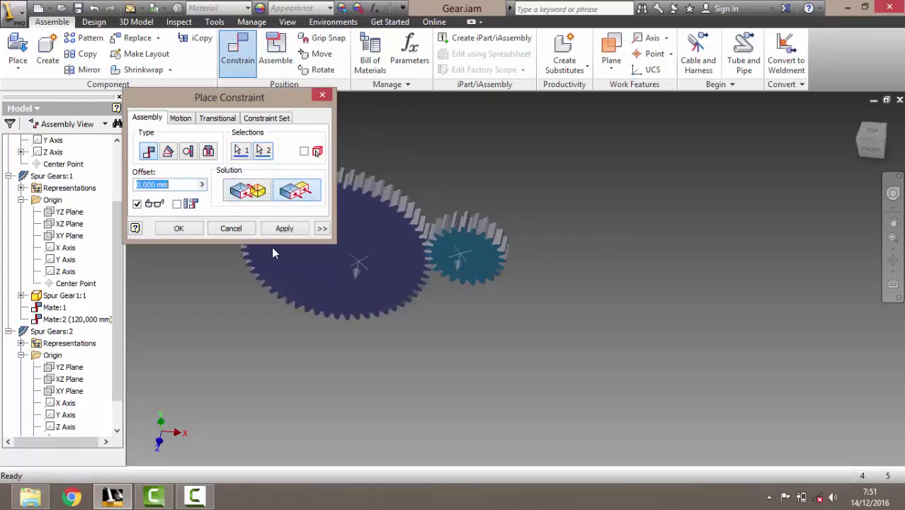
click(285, 230)
click(248, 233)
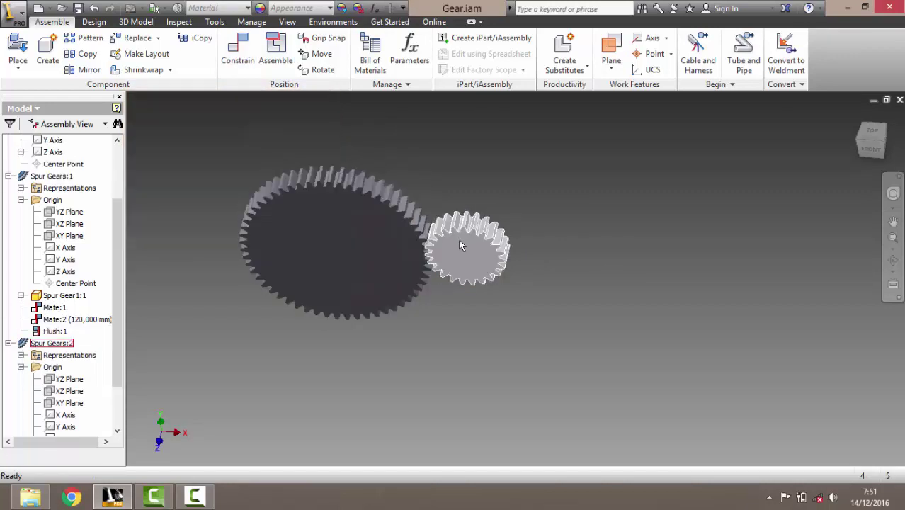
drag(461, 248, 499, 243)
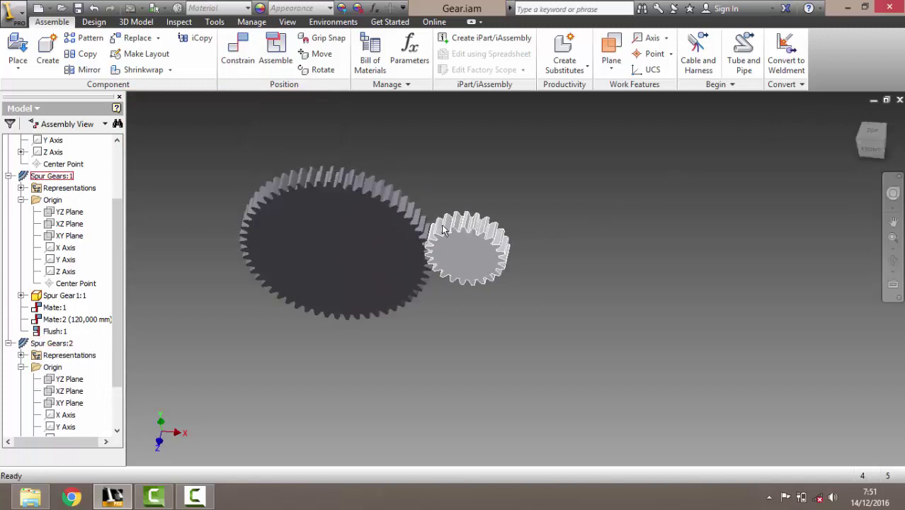
mouse_move(370, 236)
mouse_down()
mouse_move(298, 287)
mouse_move(378, 182)
mouse_move(575, 227)
mouse_move(455, 325)
mouse_move(415, 170)
mouse_move(314, 196)
mouse_up()
click(549, 238)
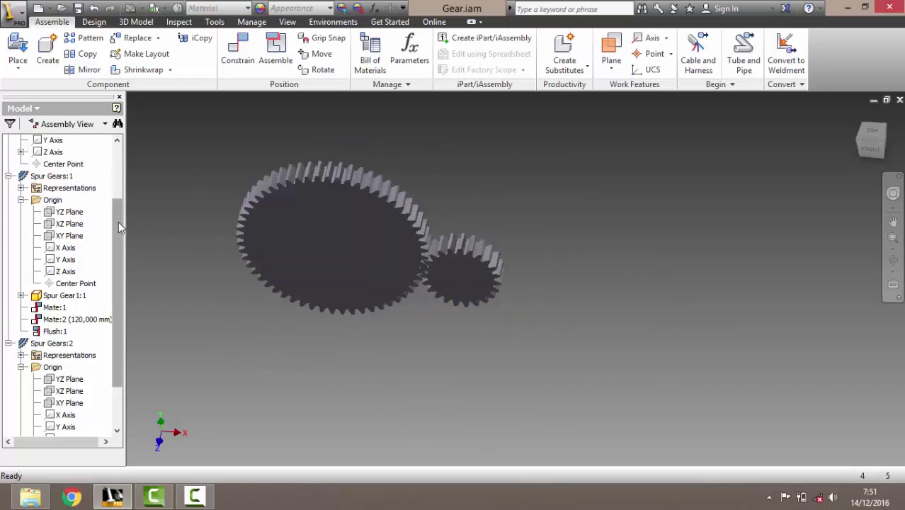
scroll(118, 222, up, 3)
scroll(119, 221, down, 1)
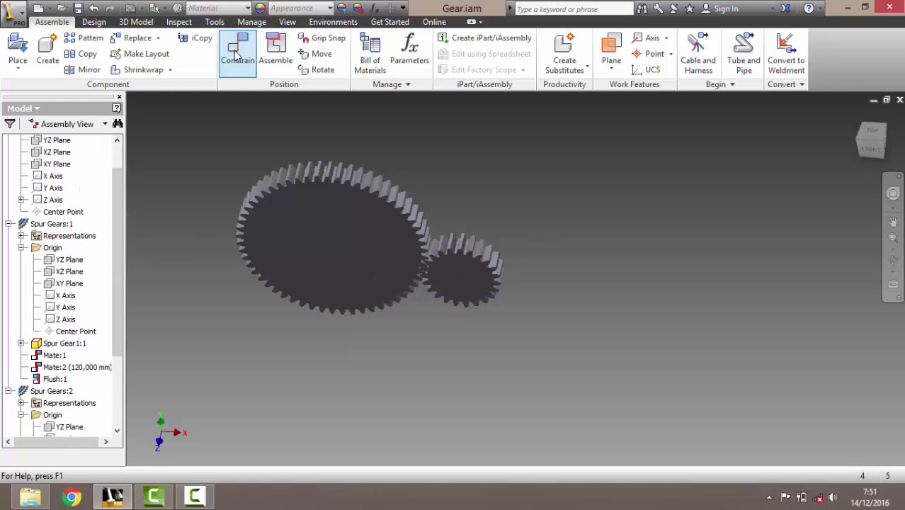
- Mate Spur Gears:2's Z Axis to the assembly XY Plane, then turn the gears to test
click(237, 55)
drag(122, 235, 119, 301)
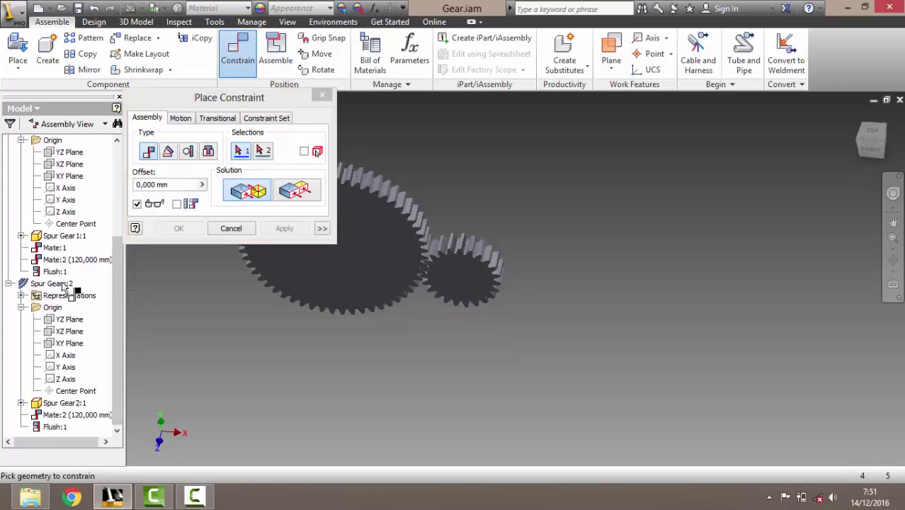
click(69, 381)
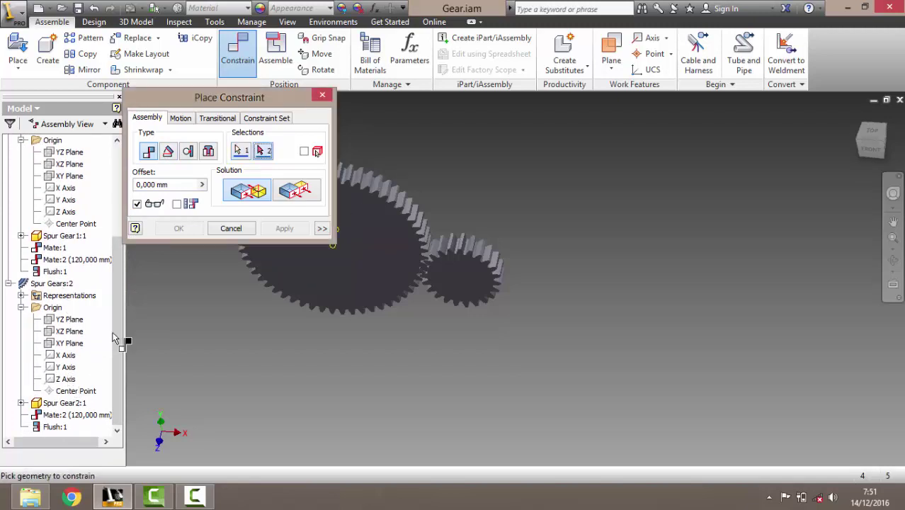
mouse_move(113, 338)
mouse_down()
mouse_move(127, 310)
mouse_move(134, 226)
mouse_up()
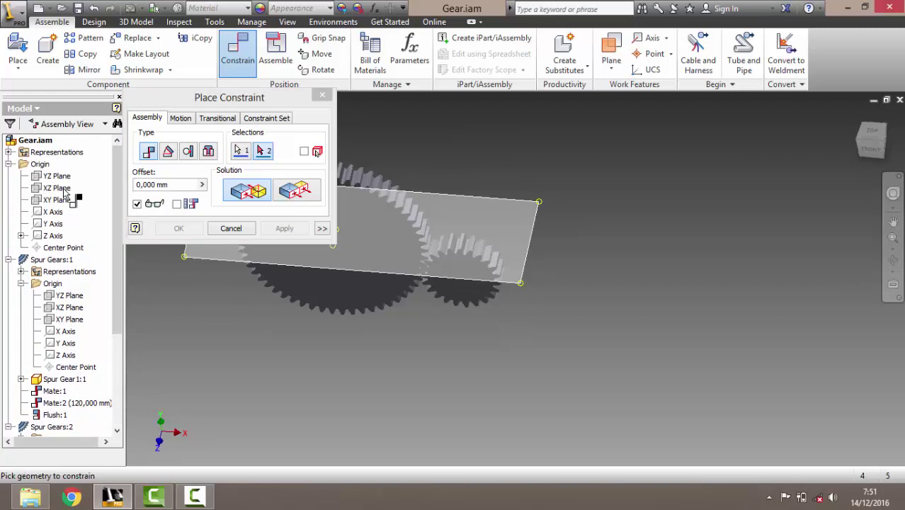
click(63, 191)
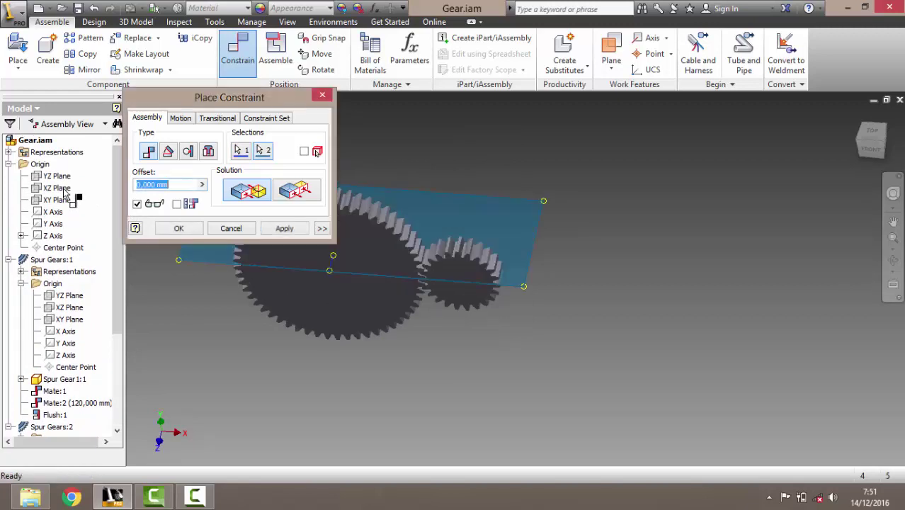
click(281, 234)
click(228, 231)
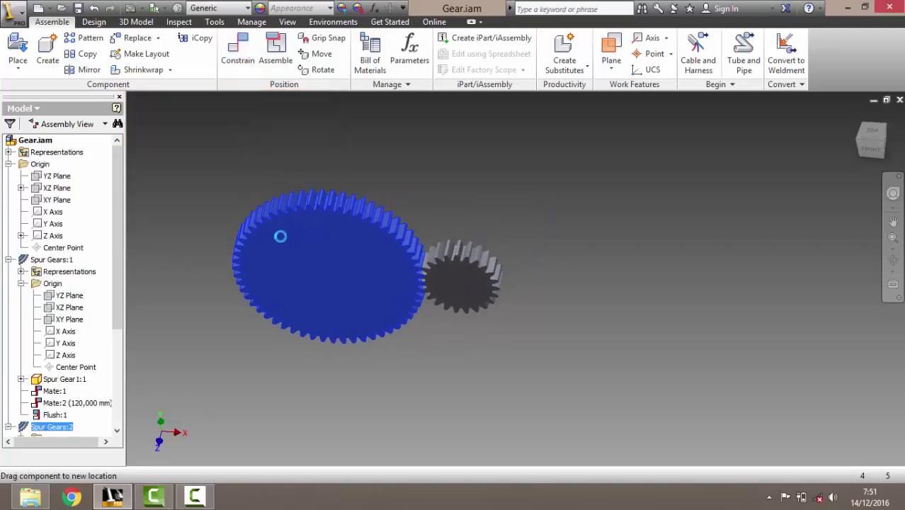
drag(283, 227, 430, 245)
mouse_move(431, 286)
mouse_down()
mouse_move(525, 327)
mouse_move(429, 258)
mouse_move(397, 272)
mouse_move(490, 252)
mouse_up()
click(867, 171)
- Show the gears from the FRONT view and turn them by hand to inspect the tooth mesh
click(871, 150)
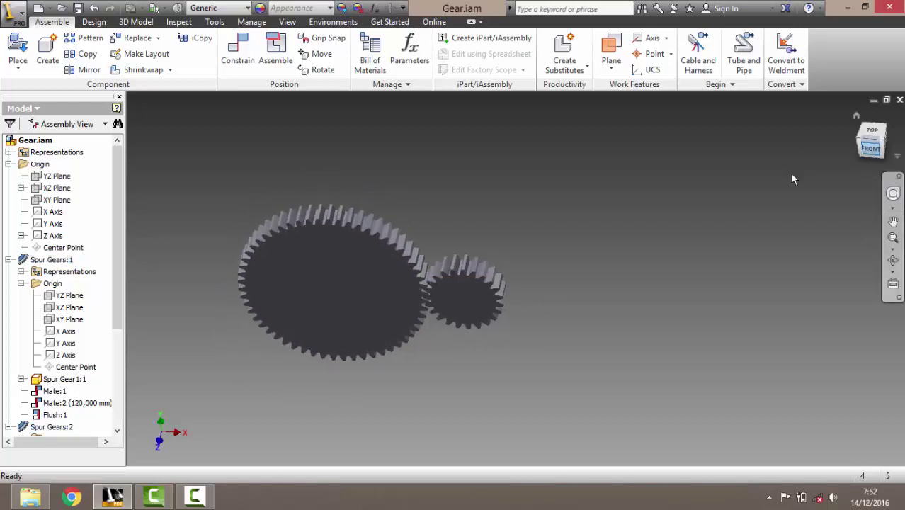
middle_drag(565, 249, 520, 192)
mouse_move(445, 157)
mouse_down()
mouse_move(596, 236)
mouse_move(576, 288)
mouse_move(696, 248)
mouse_up()
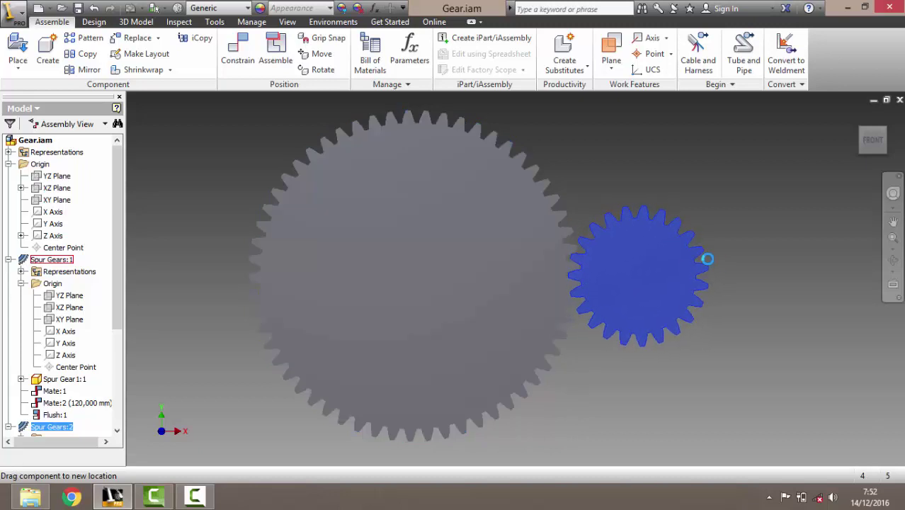
scroll(615, 278, up, 2)
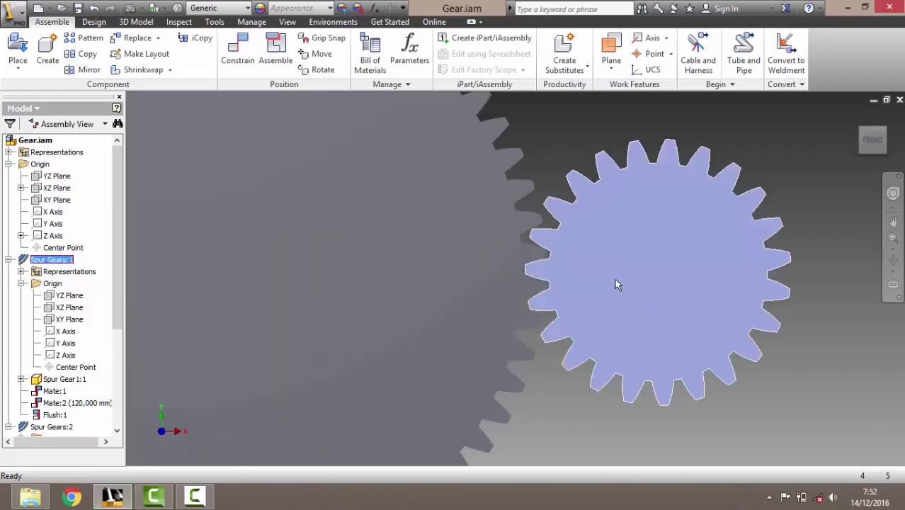
scroll(586, 279, up, 2)
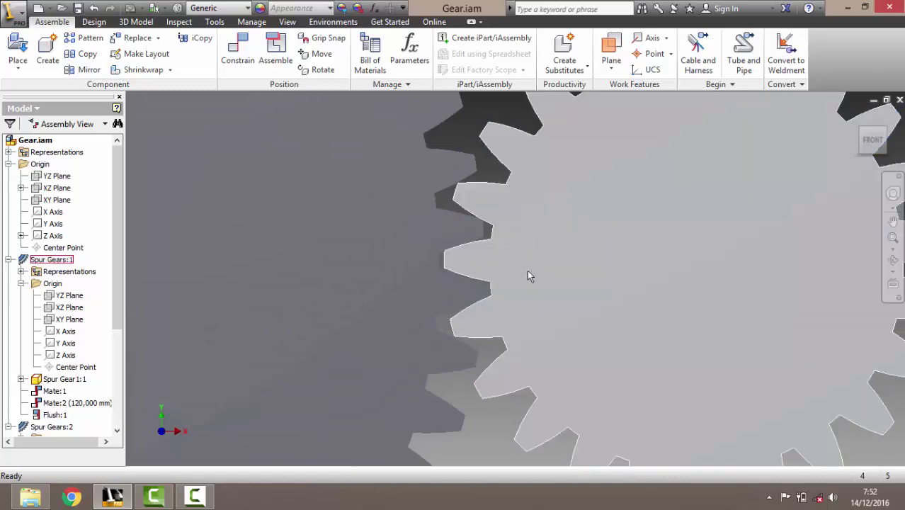
drag(527, 276, 520, 218)
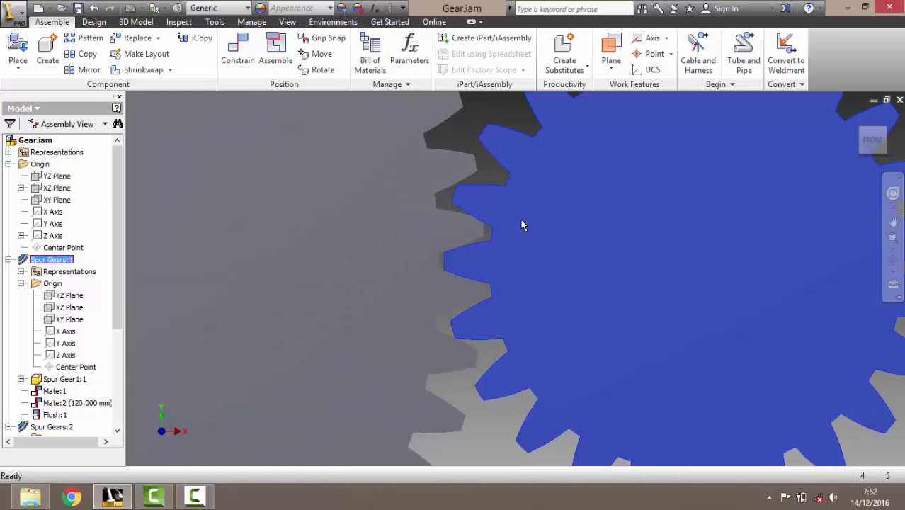
click(472, 122)
scroll(501, 213, down, 5)
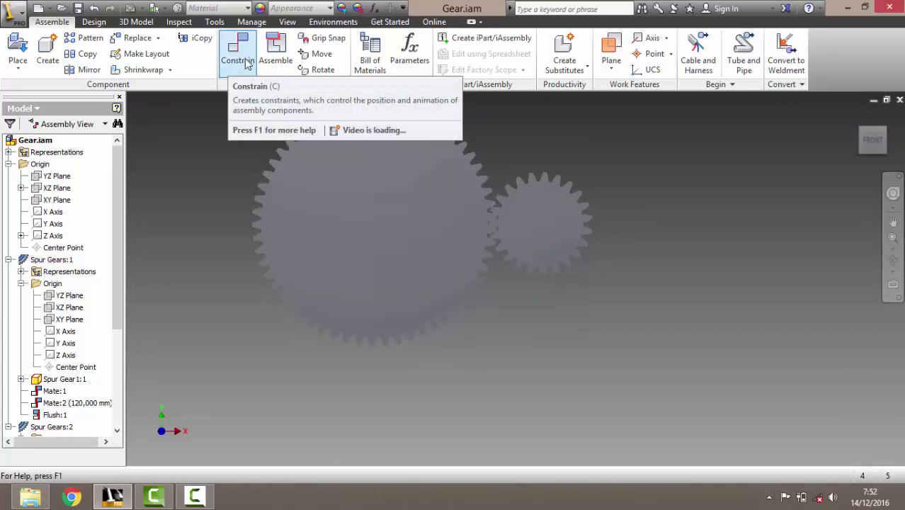
- Look up the gear ratio in the Spur Gears generator before placing the motion constraint
click(245, 63)
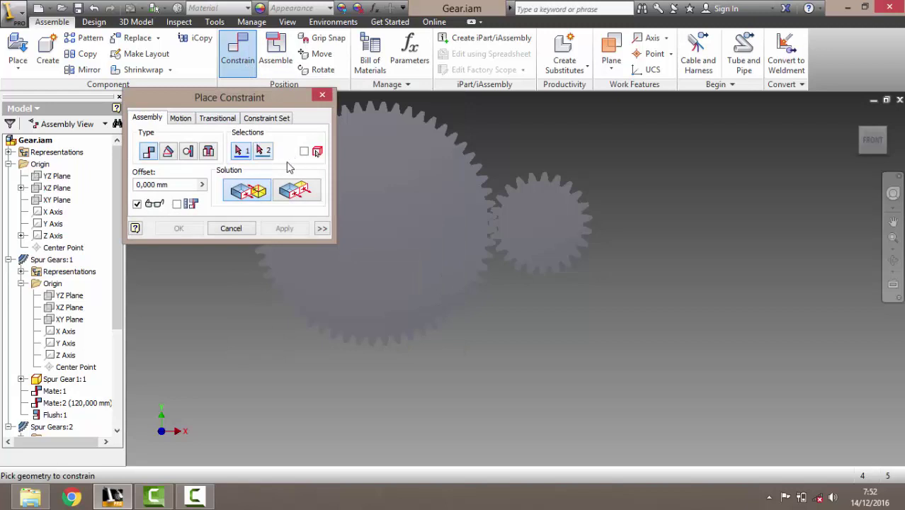
click(183, 119)
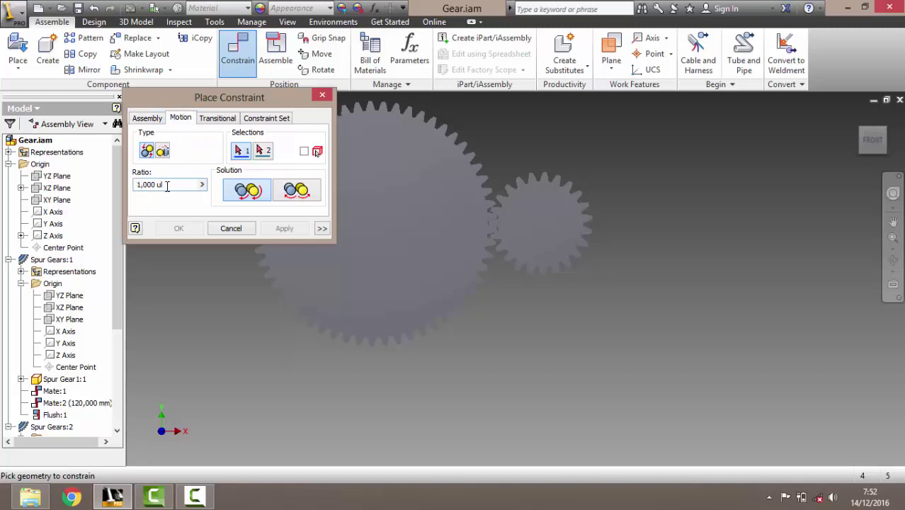
click(230, 228)
click(93, 22)
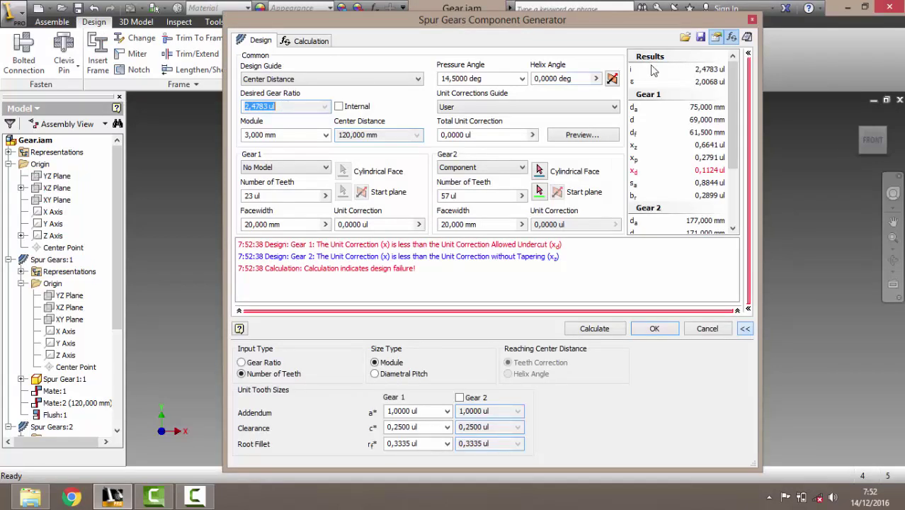
click(752, 19)
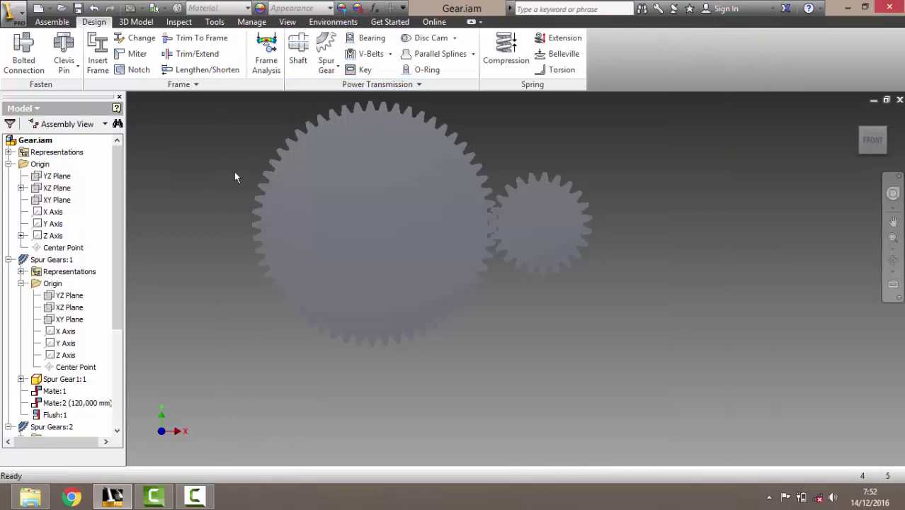
click(52, 21)
- Add a Rotation motion constraint with ratio 2,4783 between the large and small gears
click(237, 51)
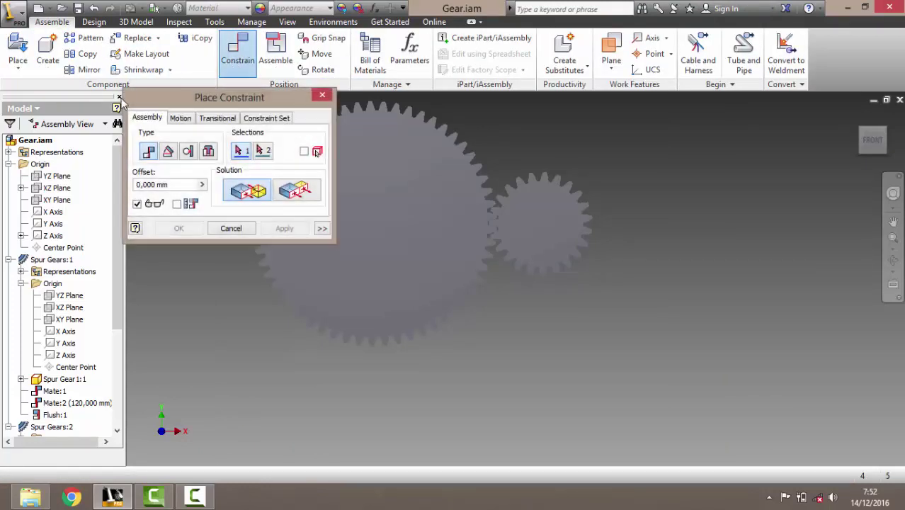
click(186, 120)
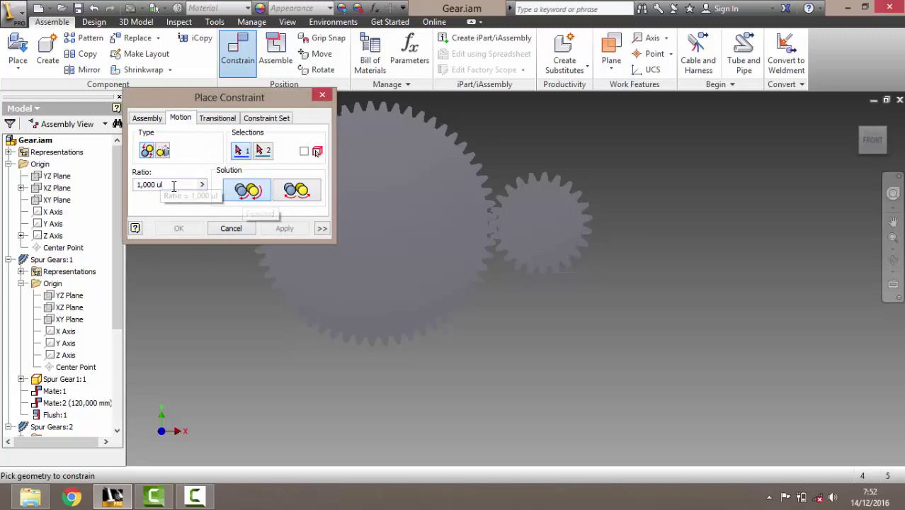
drag(177, 185, 117, 186)
text(2,4783)
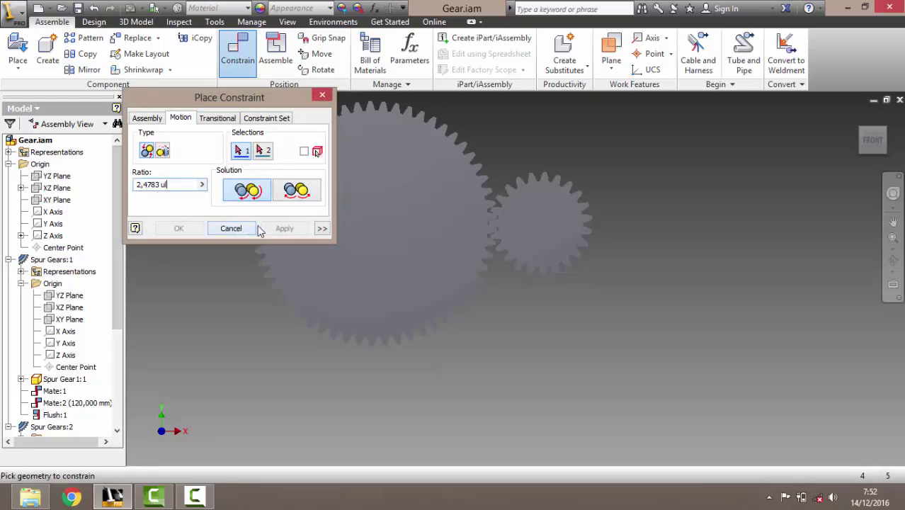
click(373, 228)
click(542, 227)
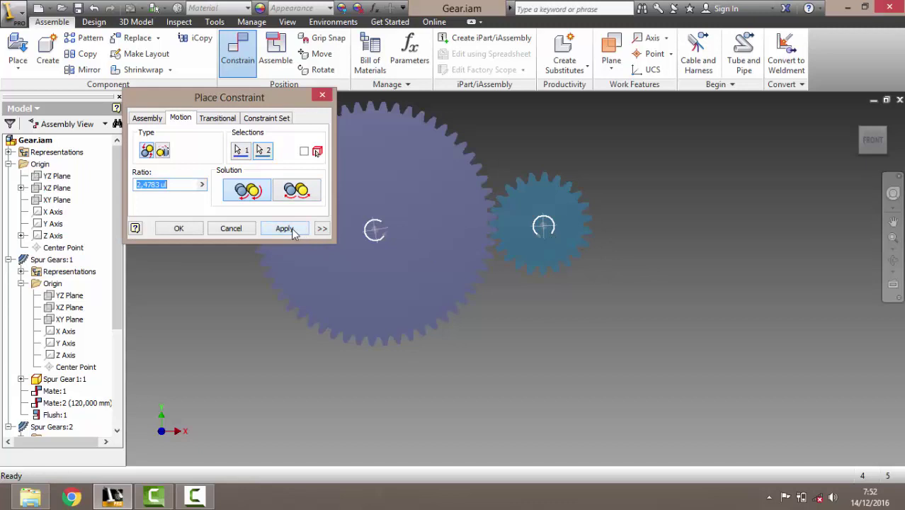
click(284, 228)
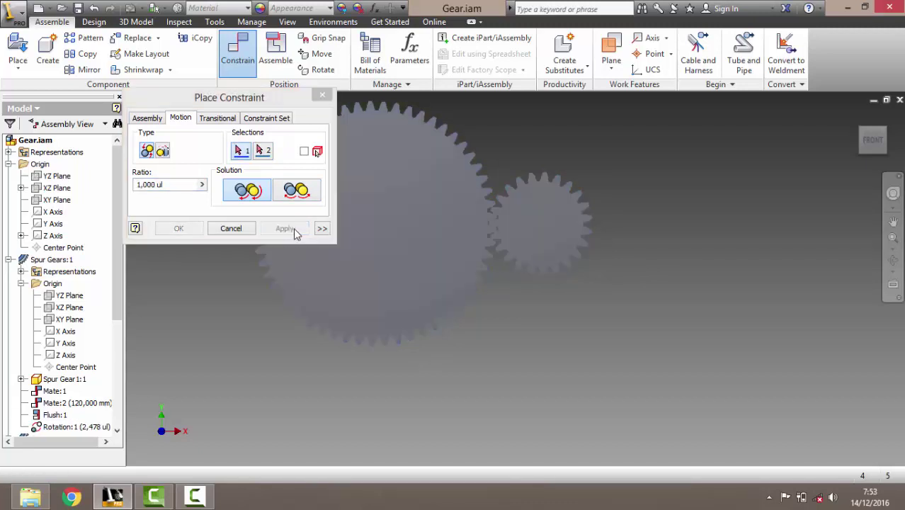
click(231, 228)
- Edit Rotation:1 to use the Reverse solution so the gears turn in opposite directions
mouse_move(445, 205)
mouse_down()
mouse_move(433, 255)
mouse_move(390, 289)
mouse_move(320, 202)
mouse_move(382, 184)
mouse_move(336, 236)
mouse_up()
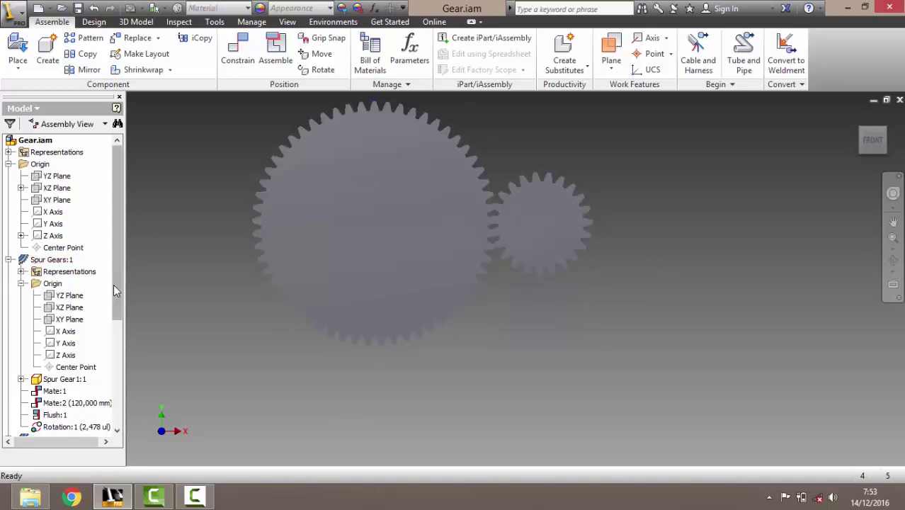
drag(115, 284, 115, 424)
click(64, 427)
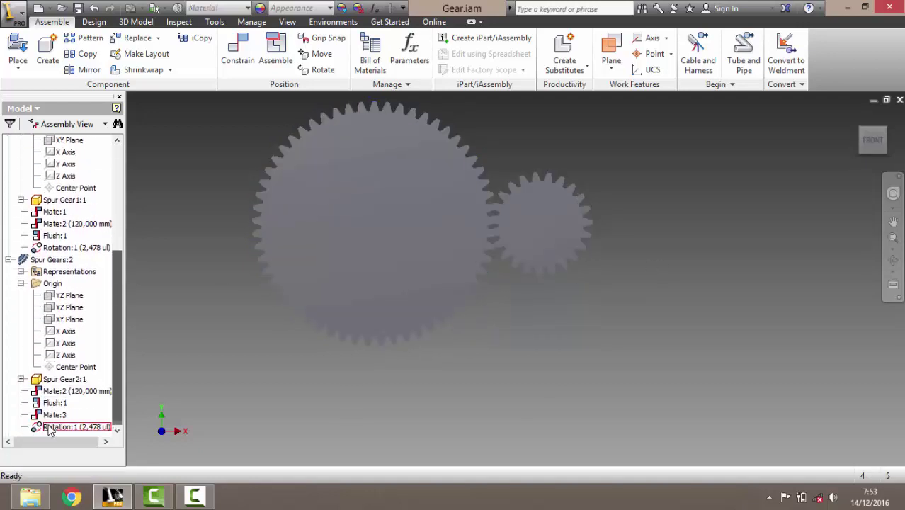
right_click(48, 426)
click(68, 408)
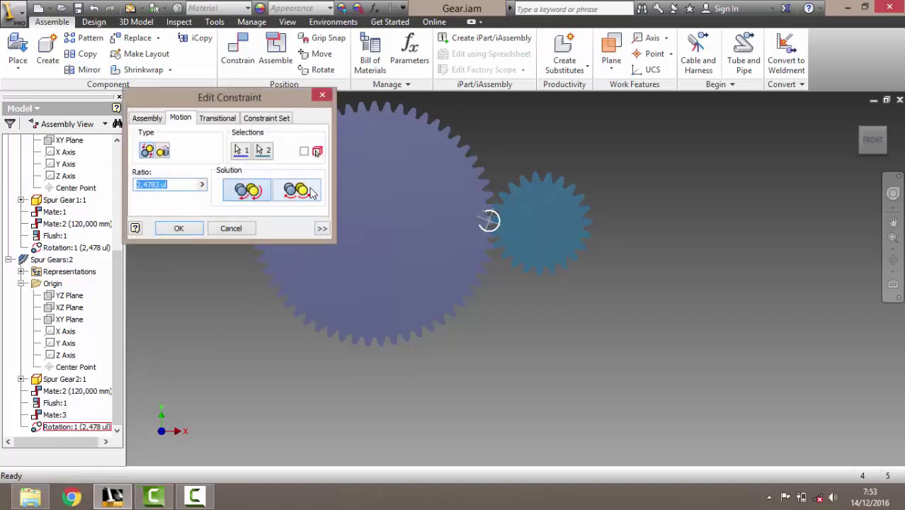
click(316, 193)
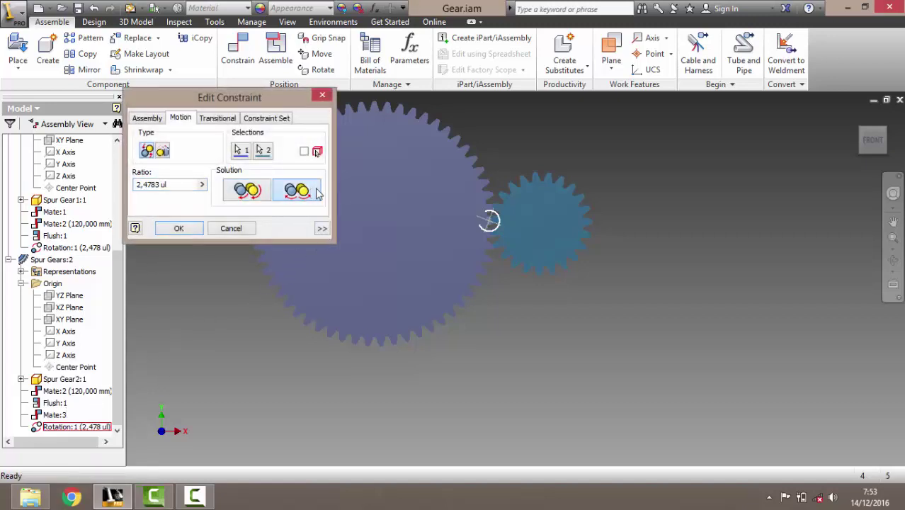
click(180, 230)
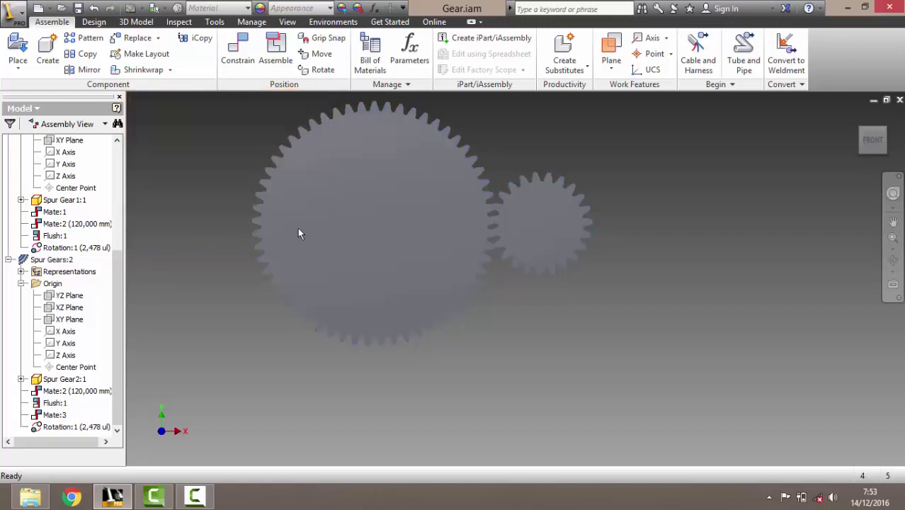
click(327, 214)
drag(327, 213, 279, 228)
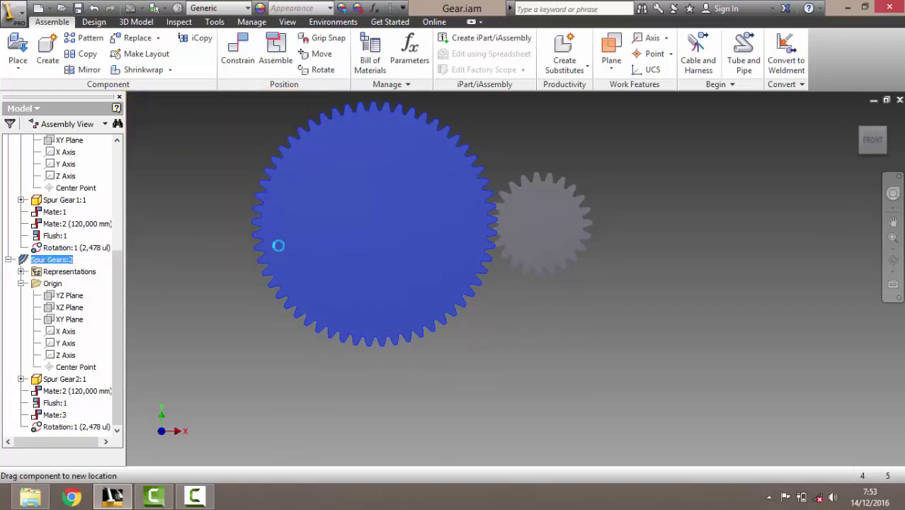
scroll(279, 245, up, 3)
scroll(432, 251, down, 3)
middle_drag(485, 360, 472, 323)
scroll(353, 255, up, 3)
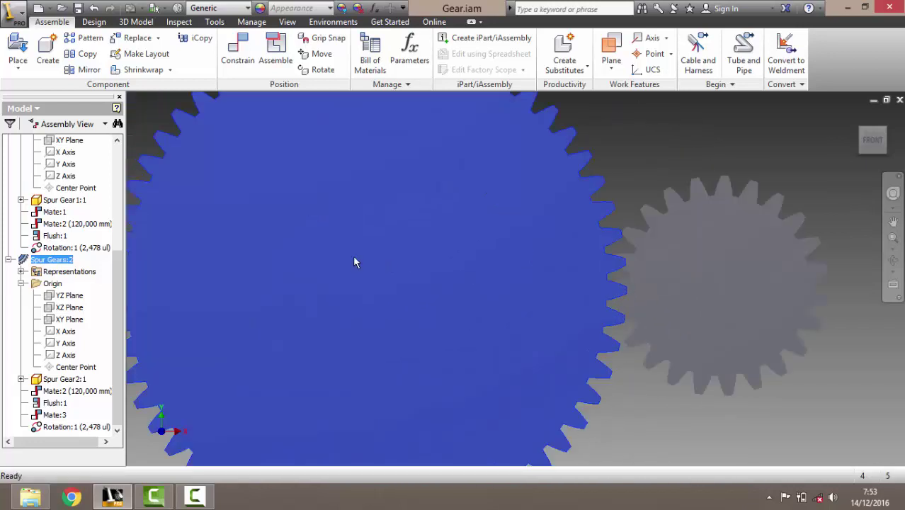
scroll(334, 256, down, 3)
drag(235, 233, 242, 307)
scroll(504, 269, up, 3)
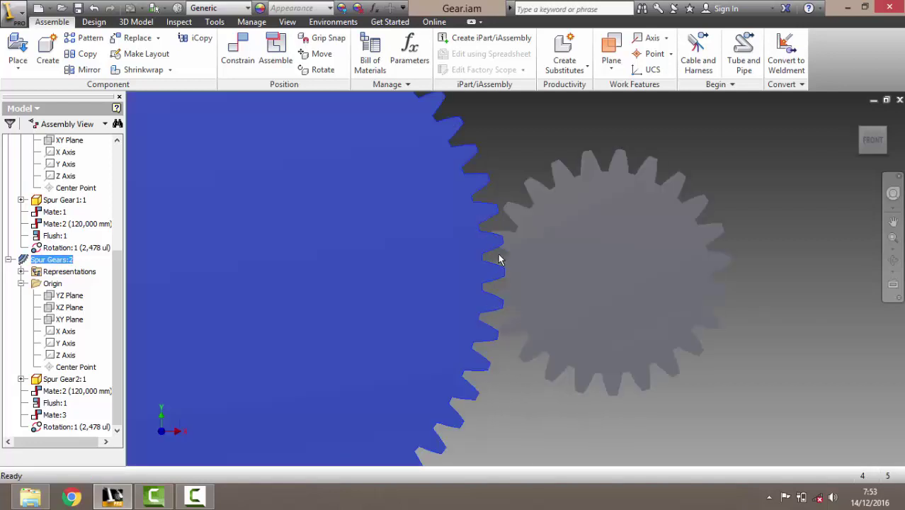
scroll(503, 267, up, 2)
scroll(466, 262, down, 1)
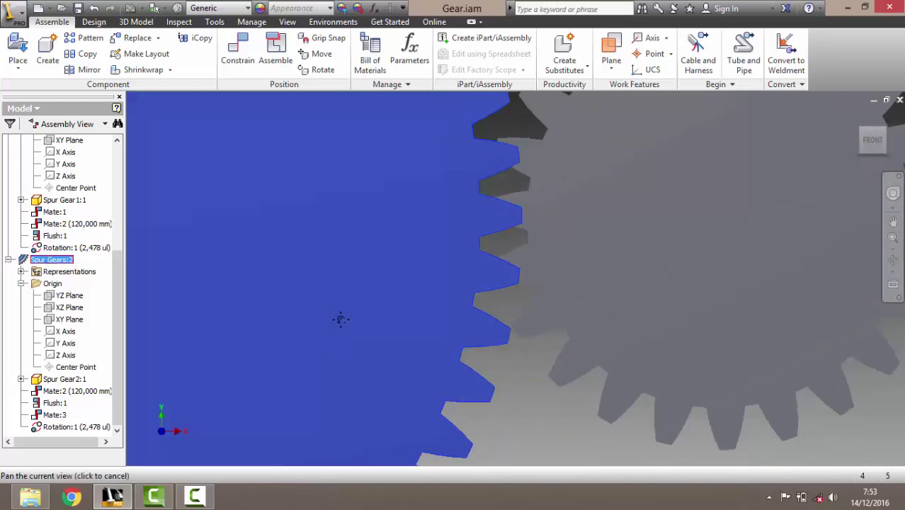
- Suppress Rotation:1 and turn the gear freely as a test
right_click(83, 429)
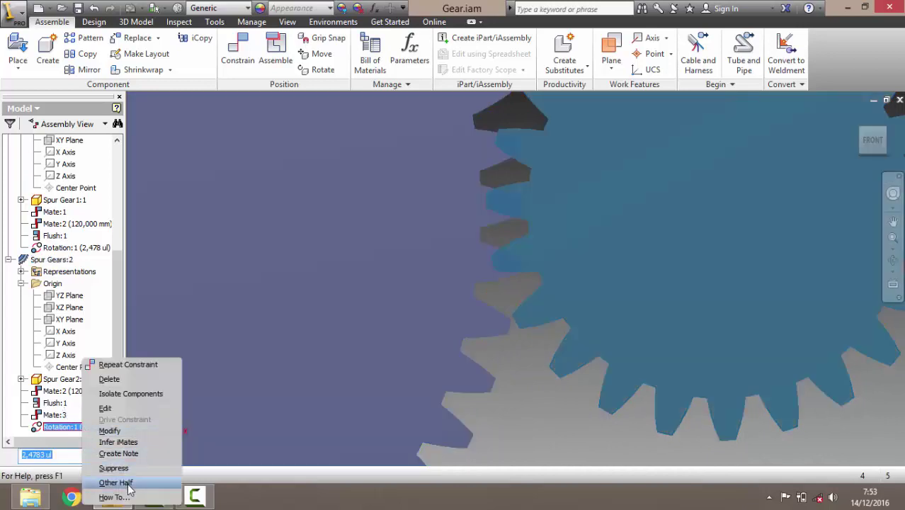
click(130, 471)
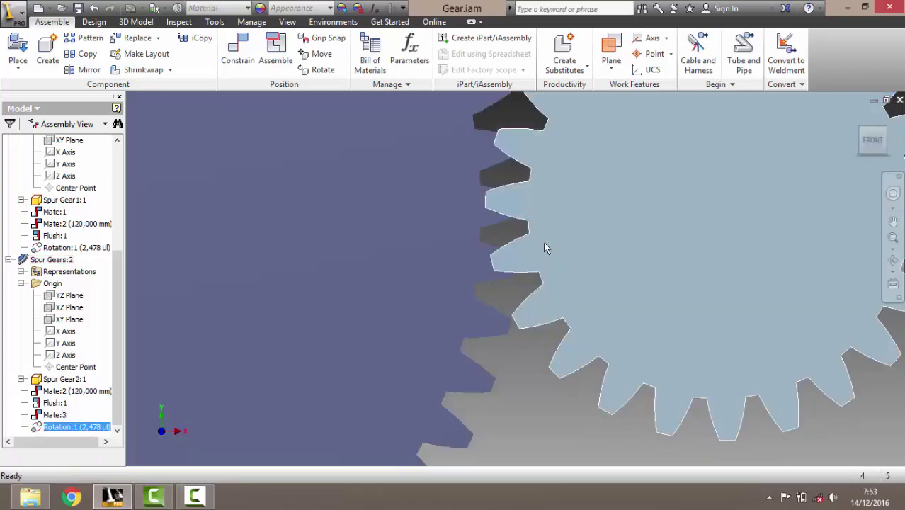
drag(541, 233, 541, 220)
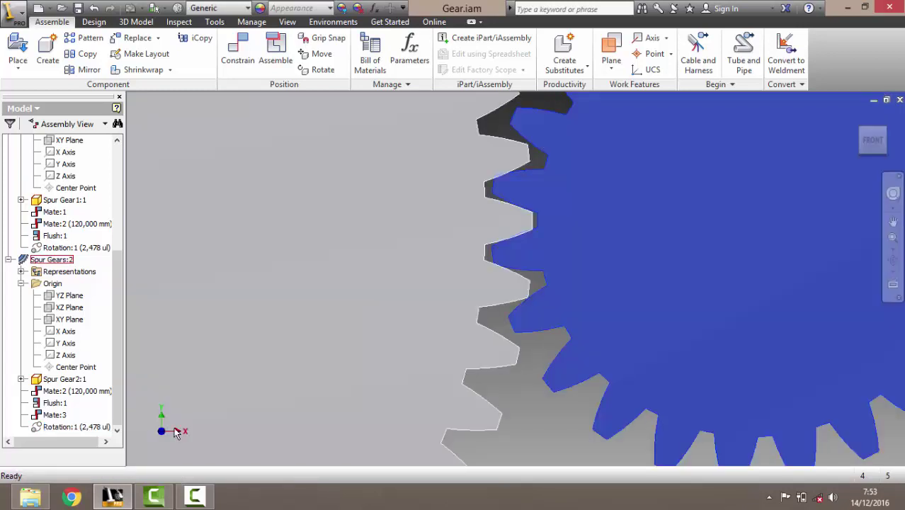
- Re-enable Rotation:1 and zoom out to show both gears whole
click(82, 426)
right_click(82, 427)
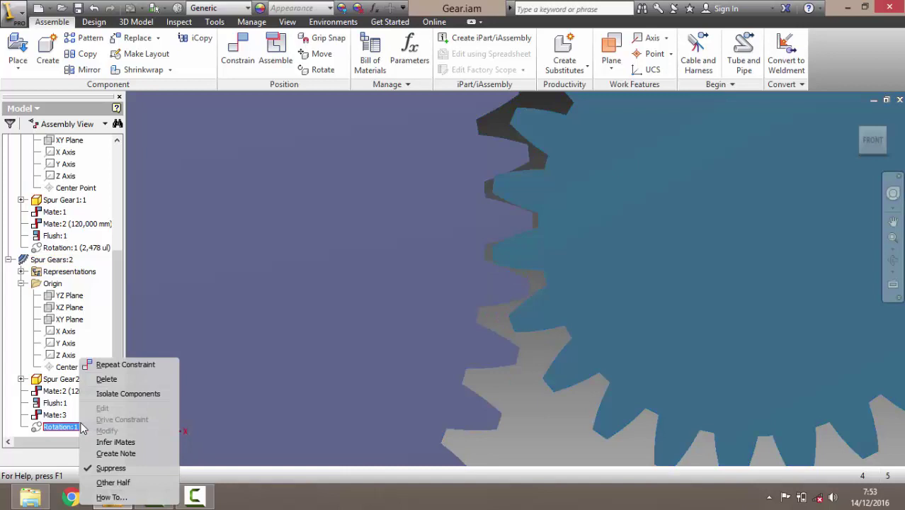
click(111, 468)
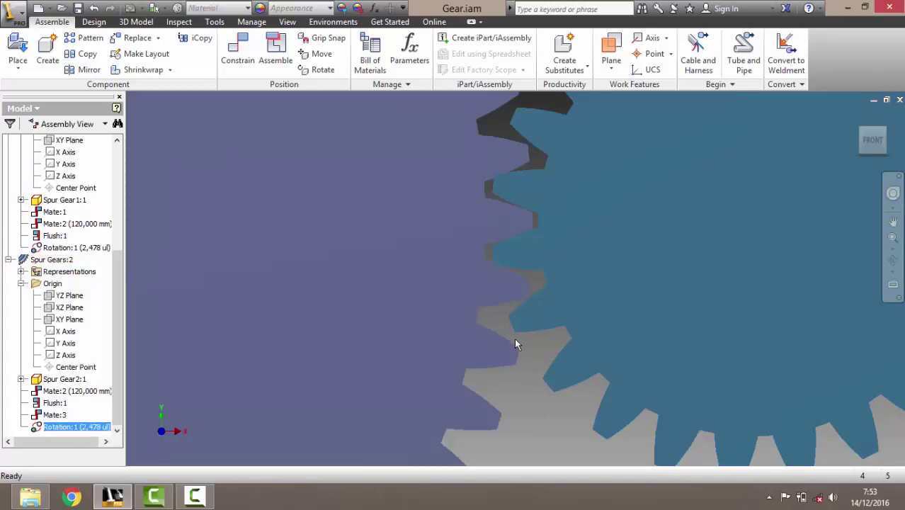
scroll(514, 340, down, 5)
scroll(532, 337, down, 3)
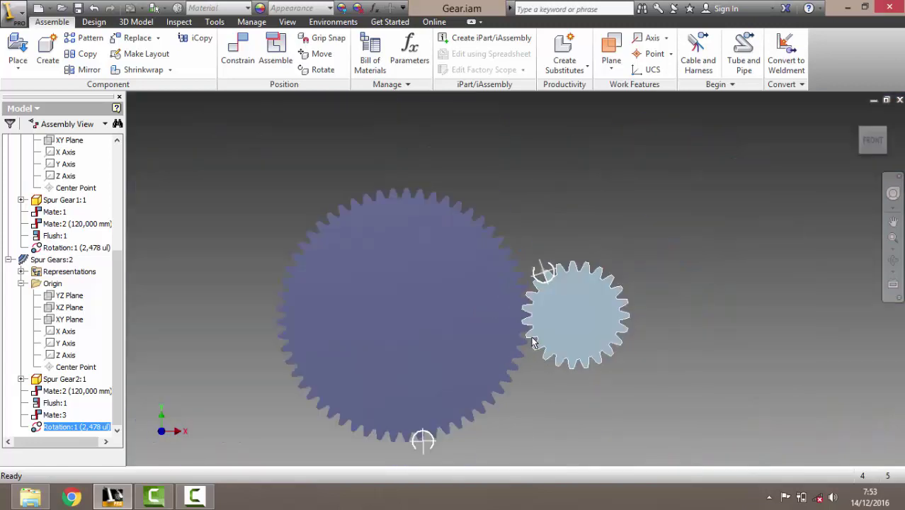
- Add a directed Angle constraint at 0,00 deg from Spur Gears:2's XZ Plane to Spur Gears:1's origin axis
mouse_move(536, 258)
mouse_down()
mouse_move(525, 350)
mouse_move(472, 376)
mouse_move(404, 368)
mouse_move(378, 245)
mouse_move(499, 200)
mouse_move(534, 216)
mouse_up()
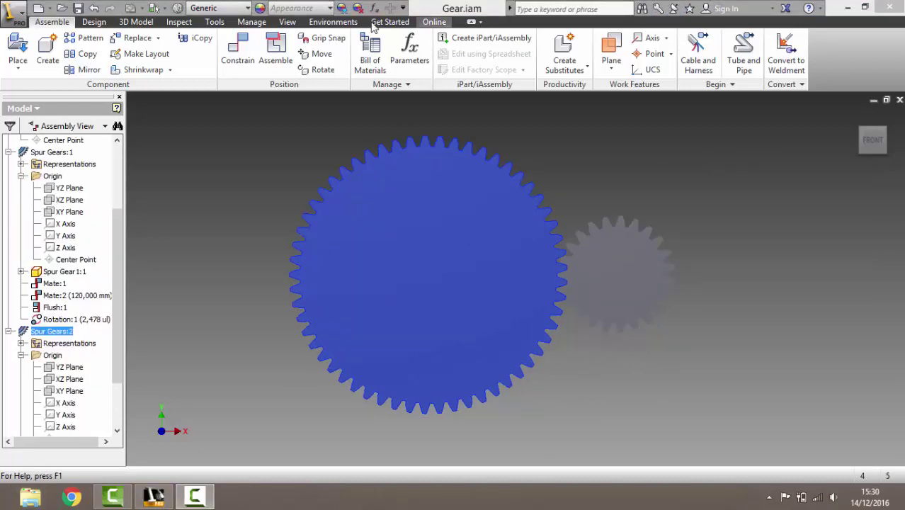
click(238, 51)
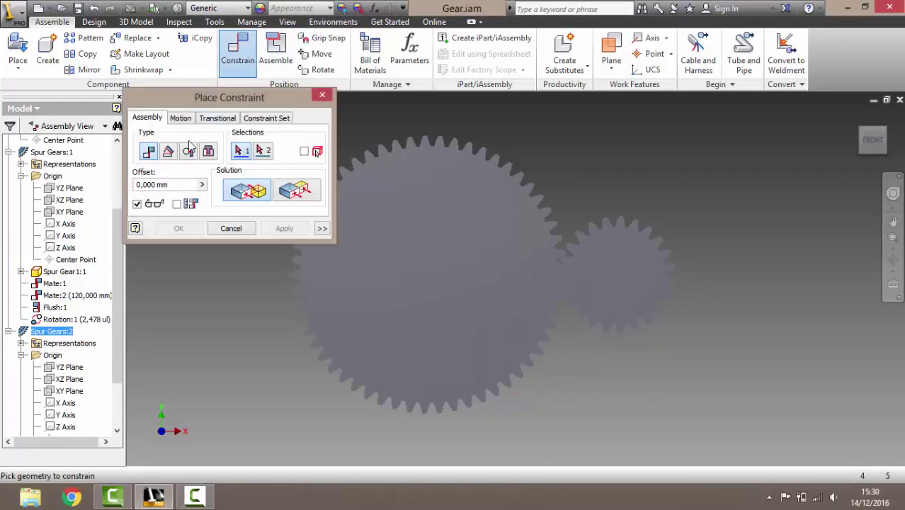
click(168, 153)
click(232, 191)
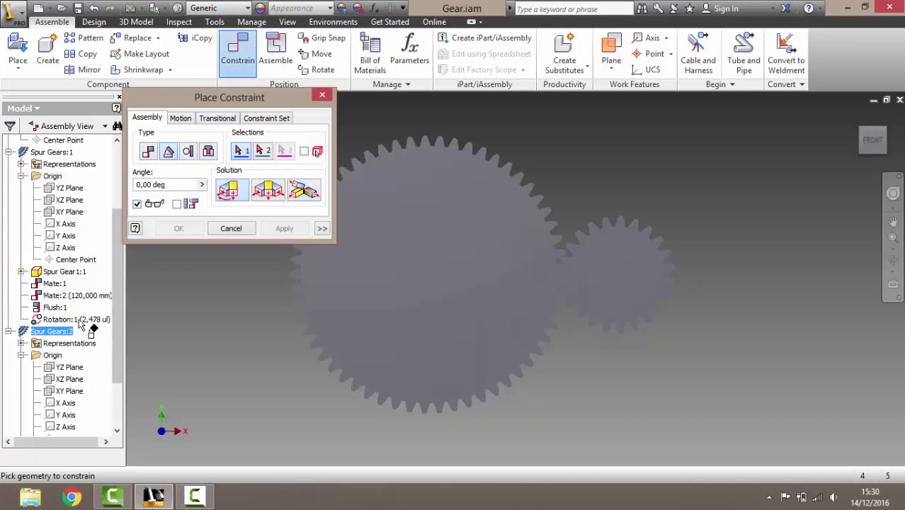
click(80, 386)
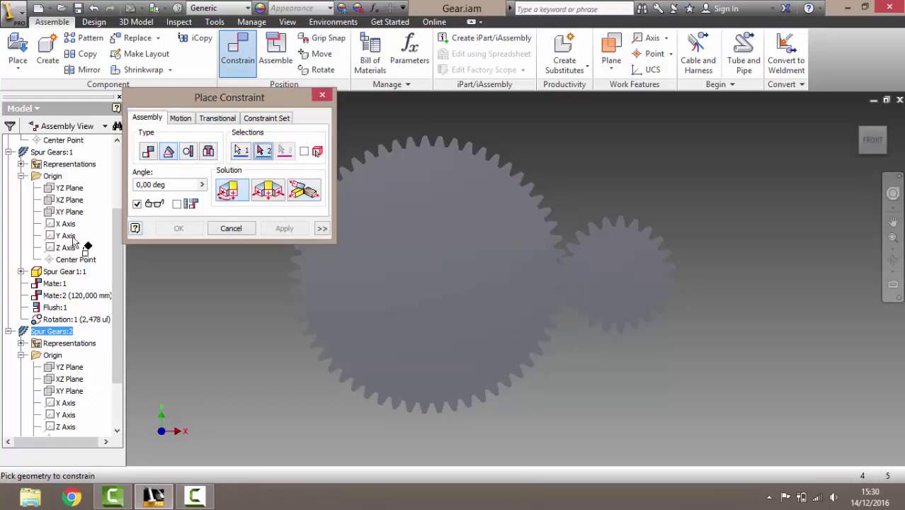
click(67, 188)
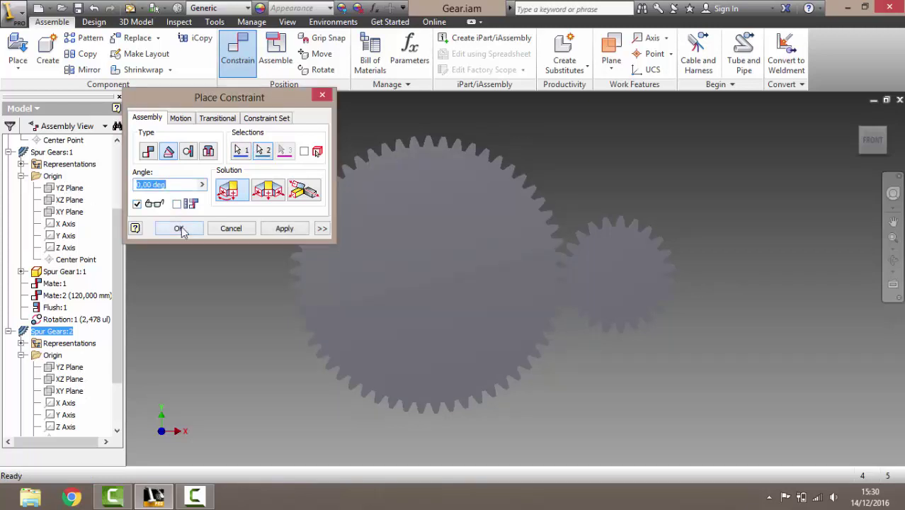
click(179, 229)
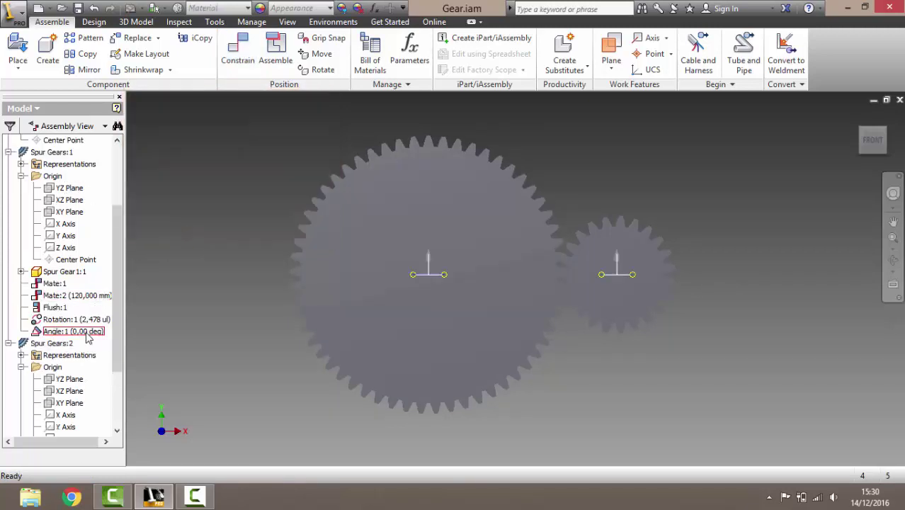
- Open the Angle:1 Drive Constraint and set its end angle to 360 deg
right_click(86, 338)
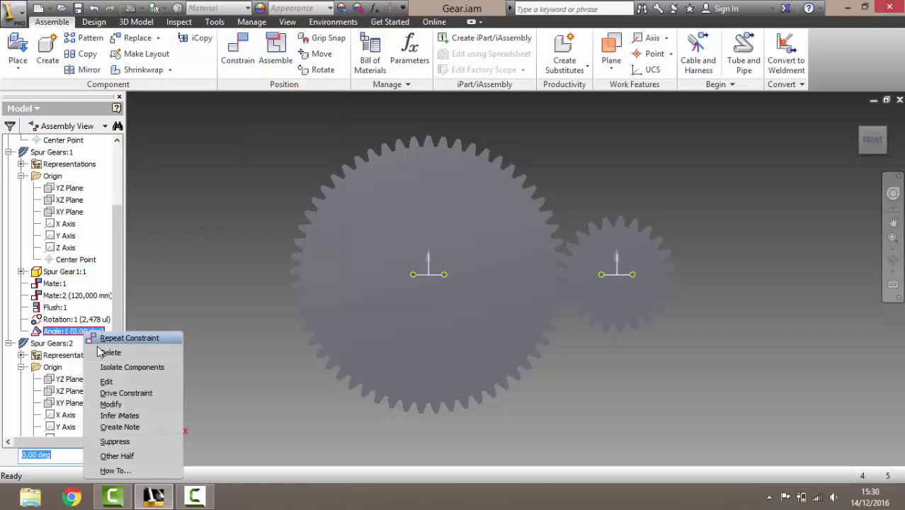
click(126, 391)
click(206, 133)
text(3)
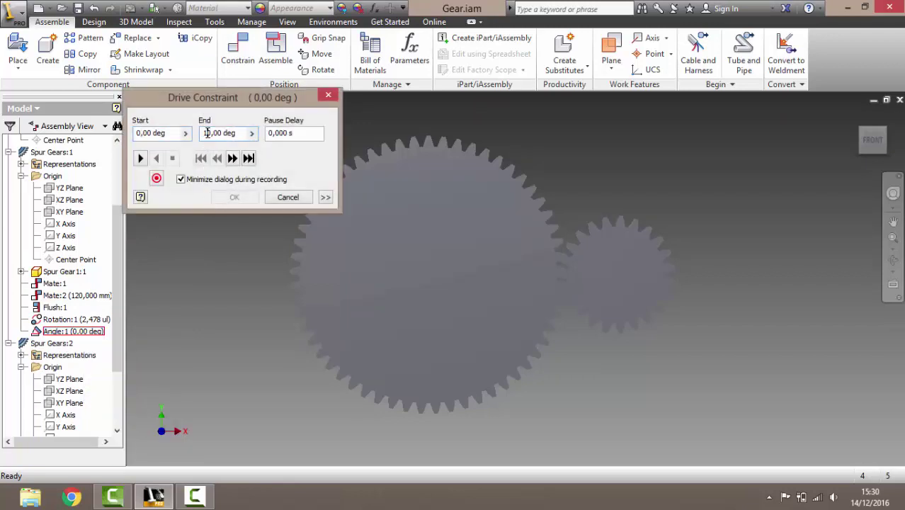
text(60)
- Play the drive, orbiting the view, and stop it with the gears at 150 deg
click(140, 160)
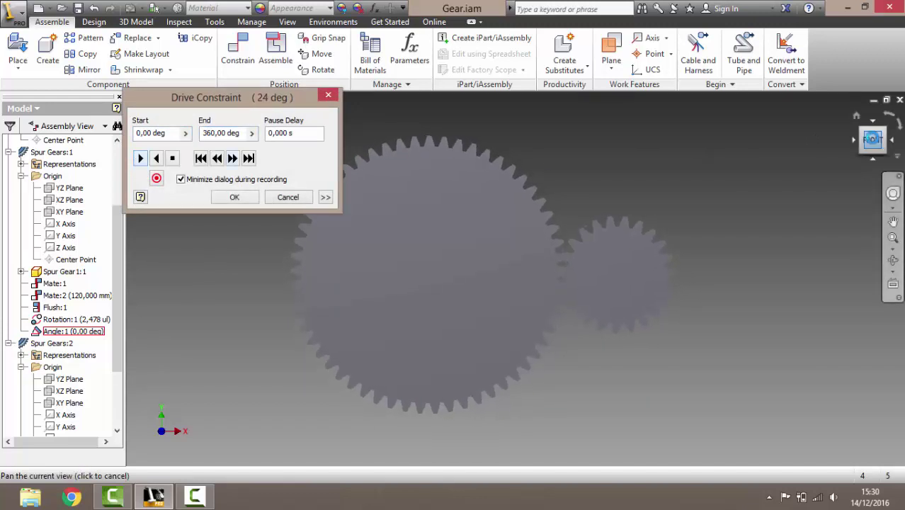
shift+middle_drag(522, 275, 531, 269)
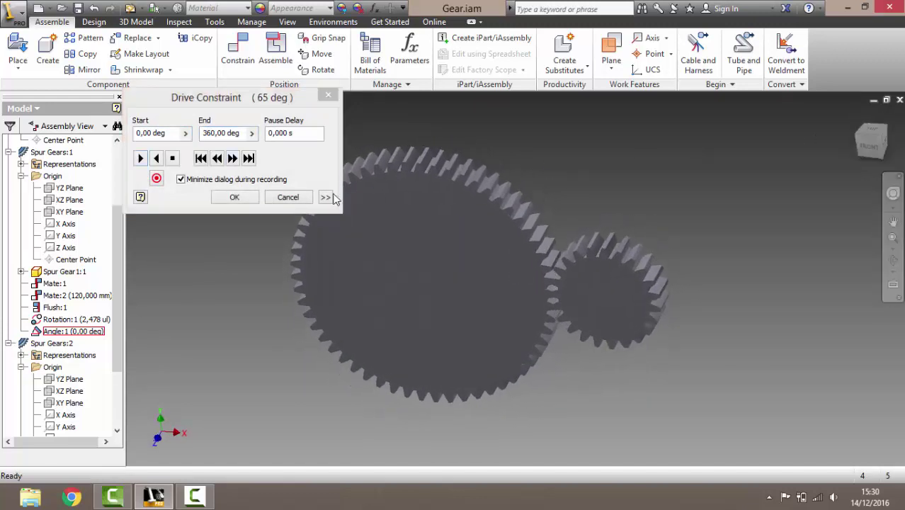
click(172, 158)
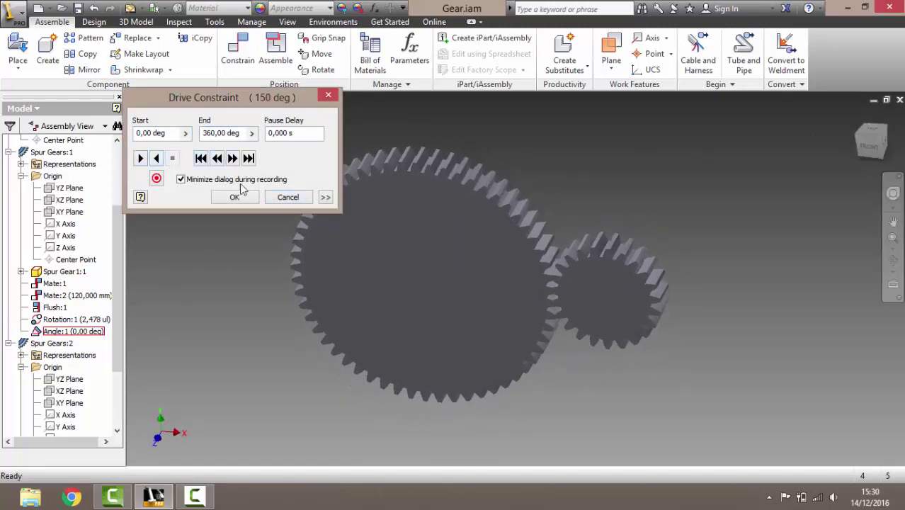
click(325, 198)
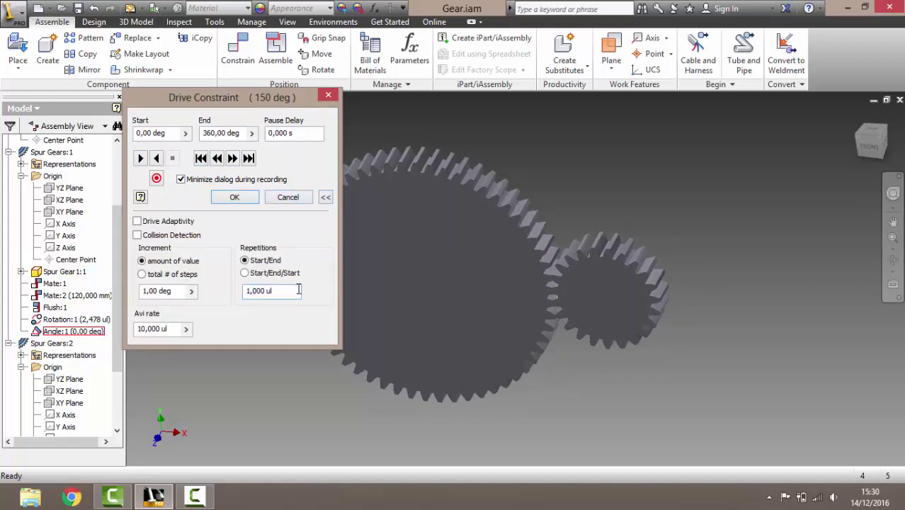
- Accept the drive at 150 deg and reopen the Angle:1 drive settings with expanded options
click(228, 199)
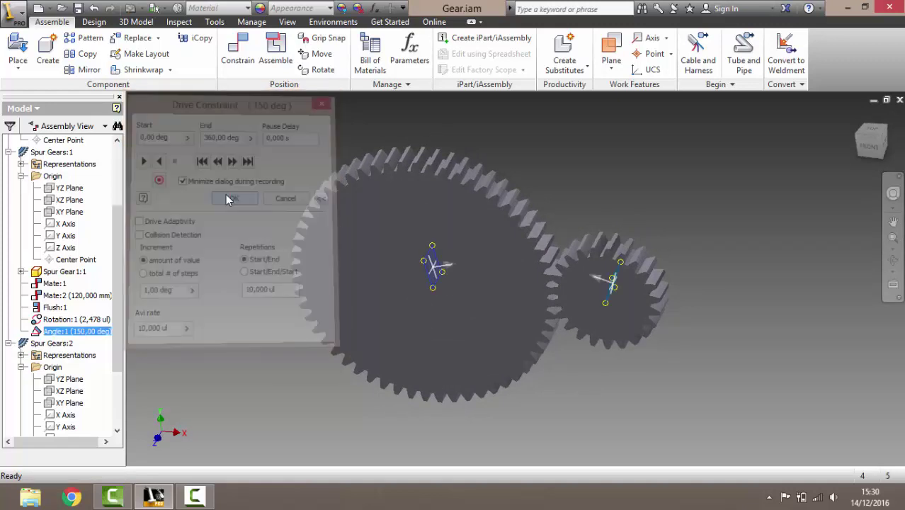
right_click(68, 330)
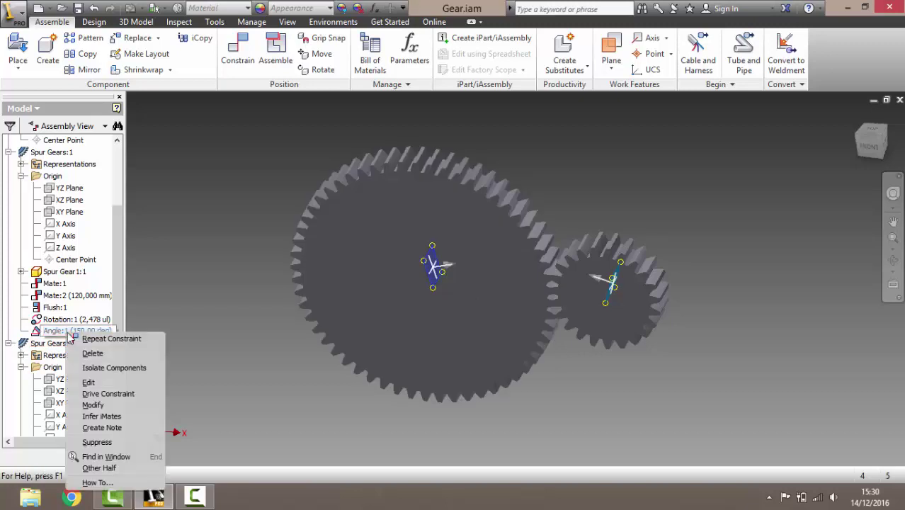
click(108, 392)
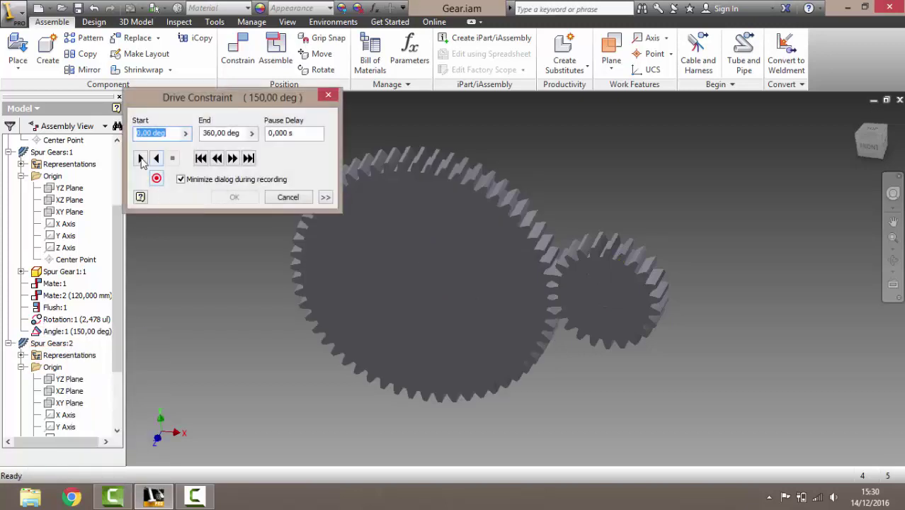
click(325, 199)
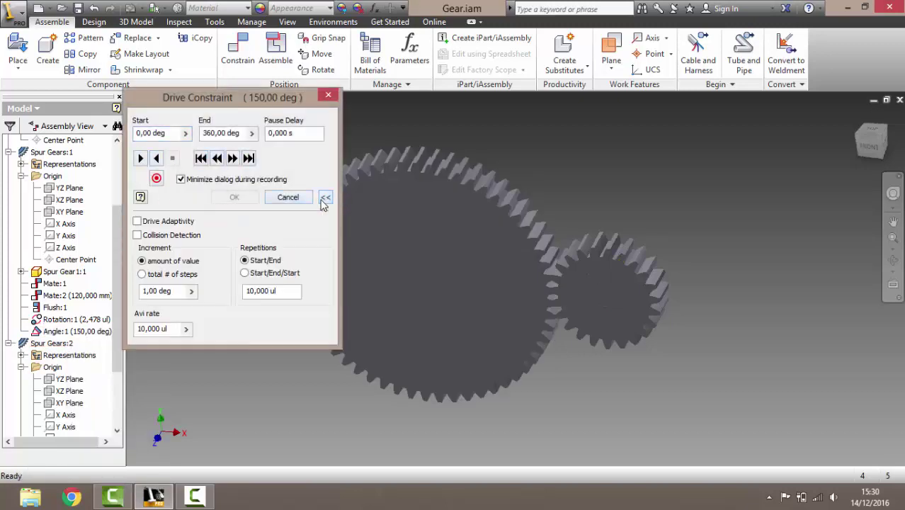
- Replay the 0–360 deg gear drive, close it without changes, and return to the front view
click(140, 158)
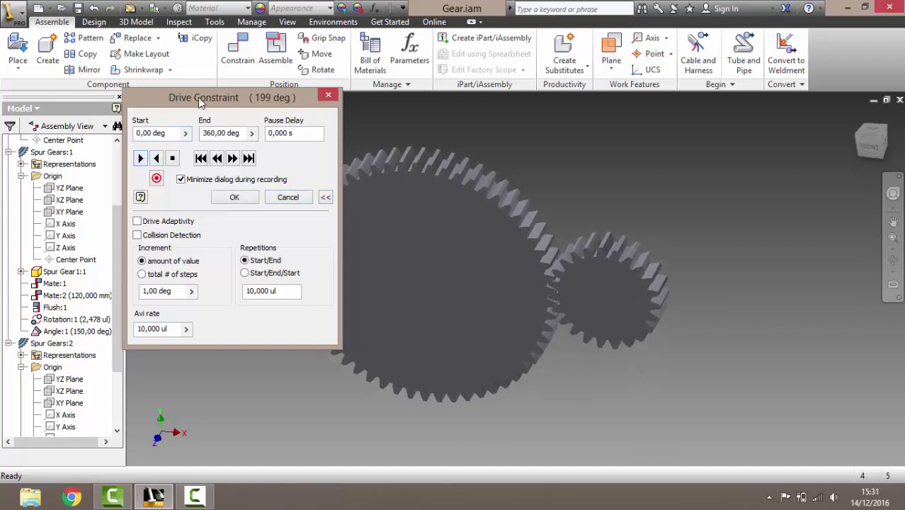
drag(199, 97, 84, 113)
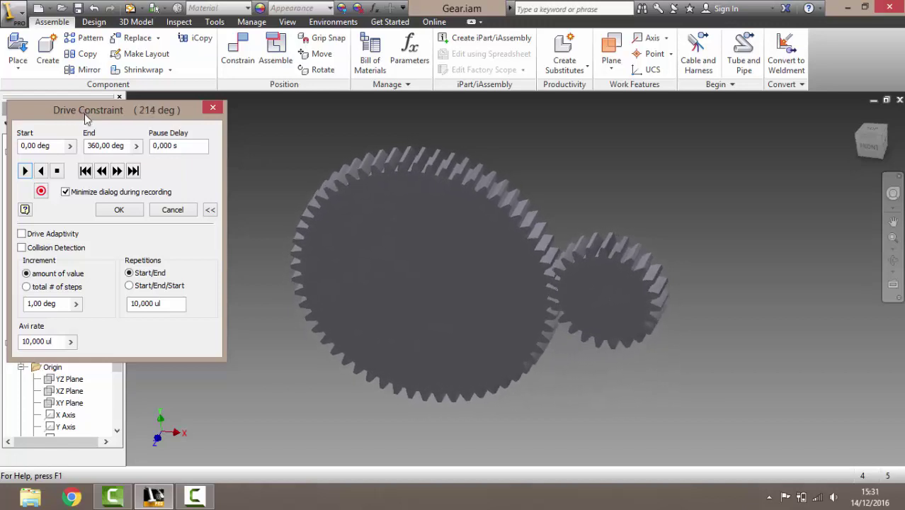
click(57, 171)
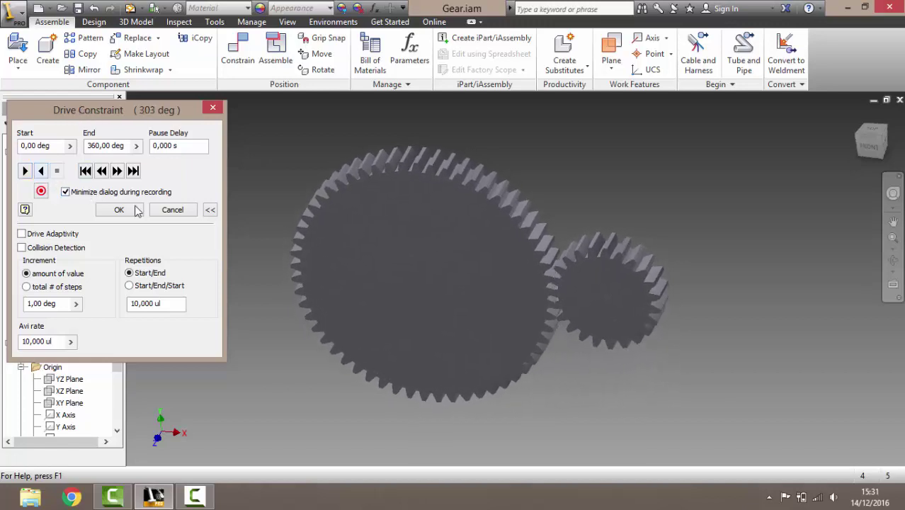
click(172, 209)
click(871, 144)
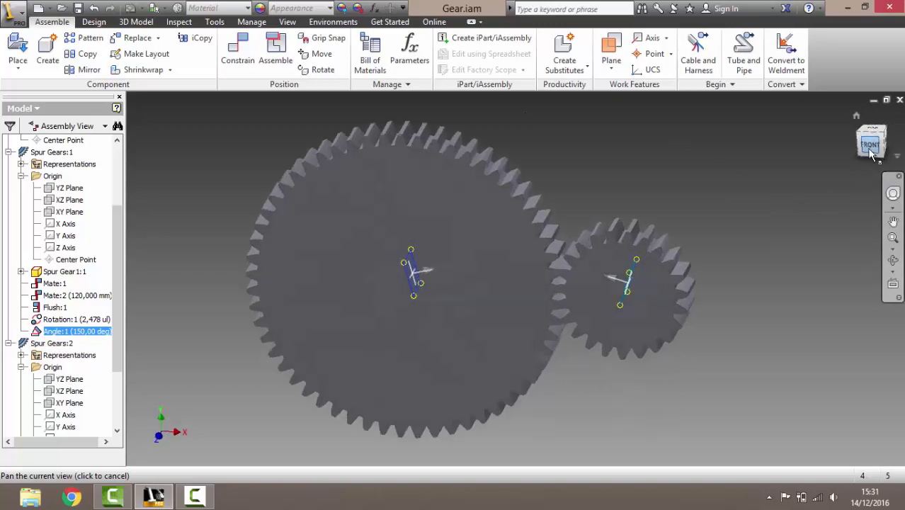